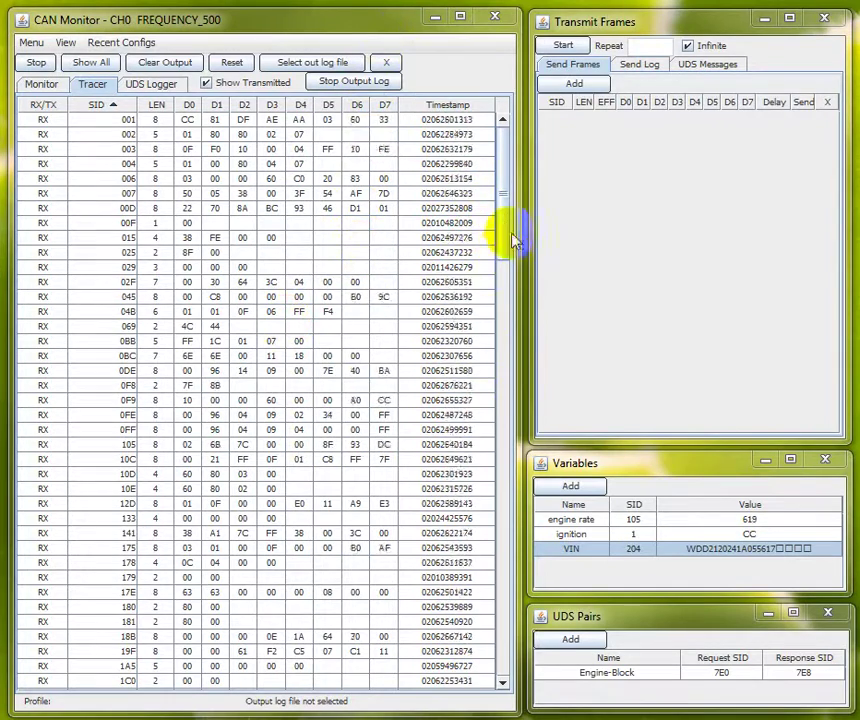
Track only frame 204 from the Tracer list, then clear the Monitor output.
mouse_move(495, 230)
mouse_down()
mouse_move(505, 248)
mouse_move(503, 311)
mouse_up()
click(614, 550)
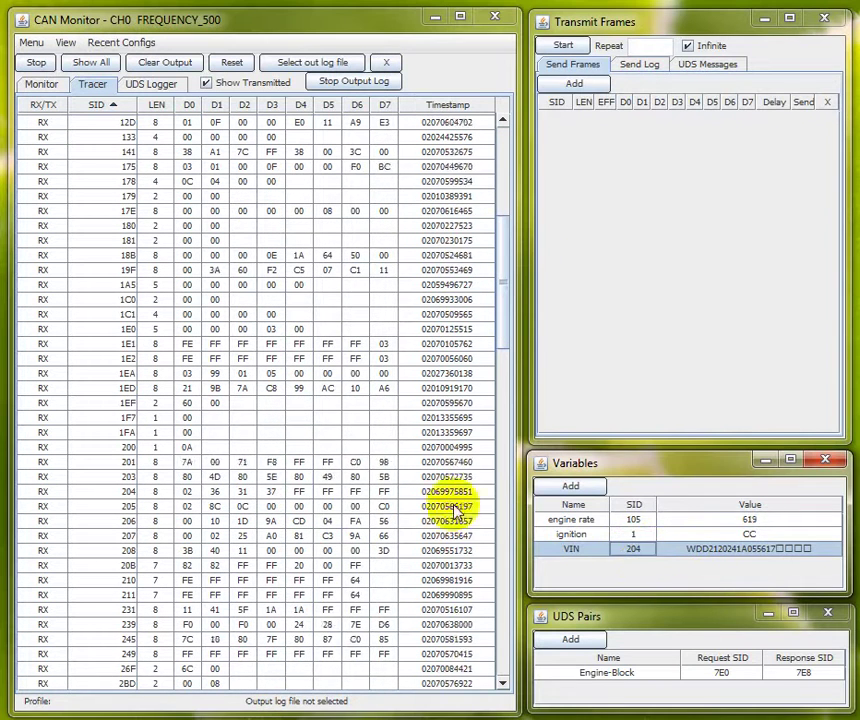
click(138, 492)
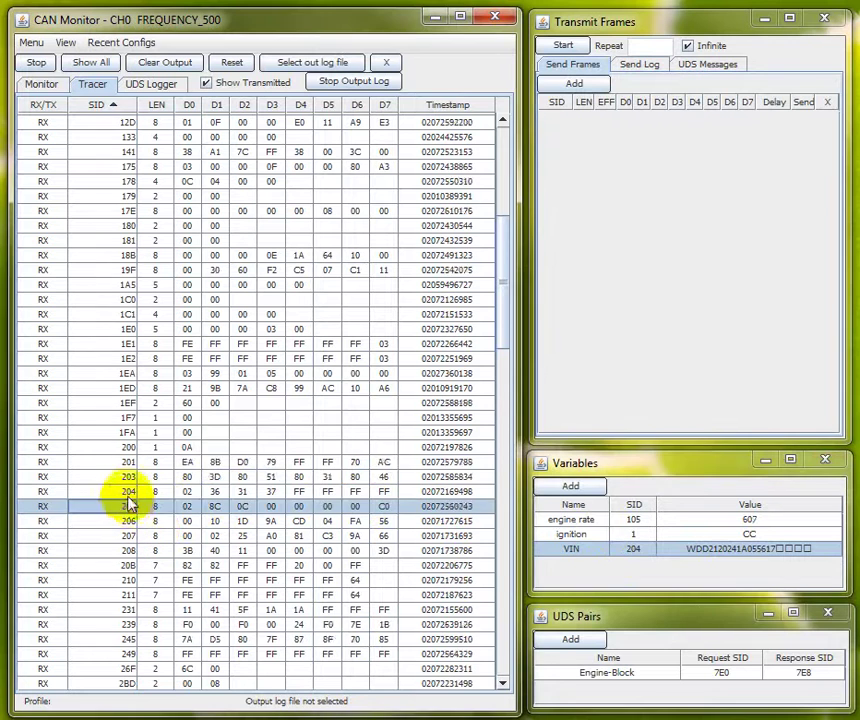
right_click(187, 500)
click(196, 520)
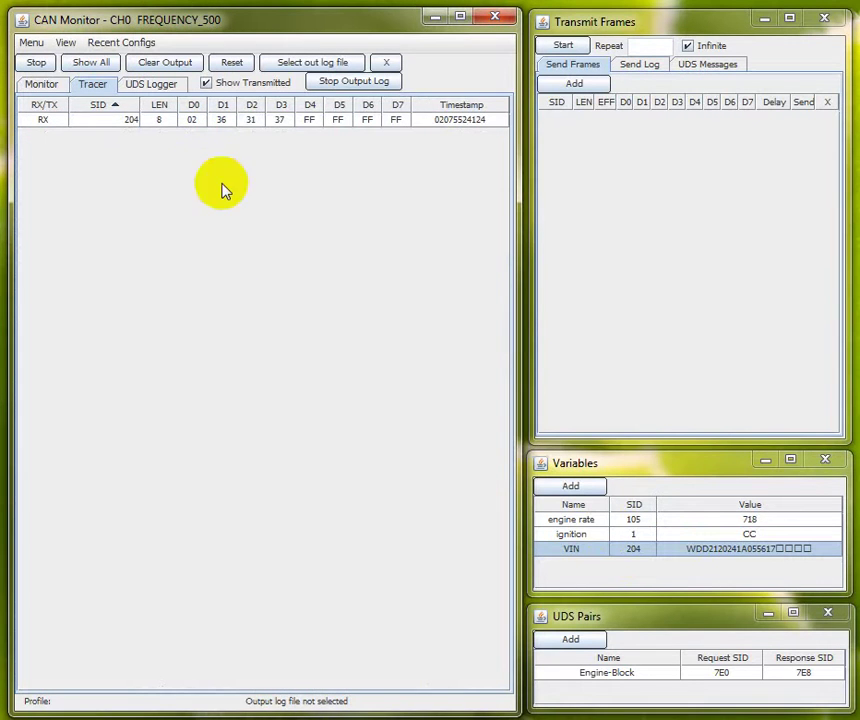
click(41, 84)
click(164, 62)
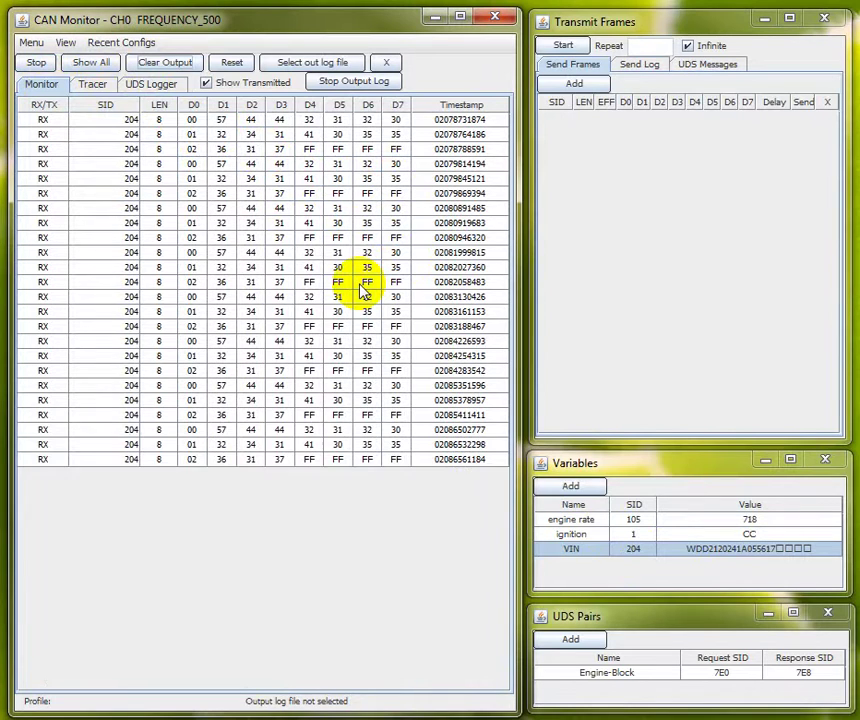
Show frames from all IDs again and start logging the traffic to test.log.
click(92, 63)
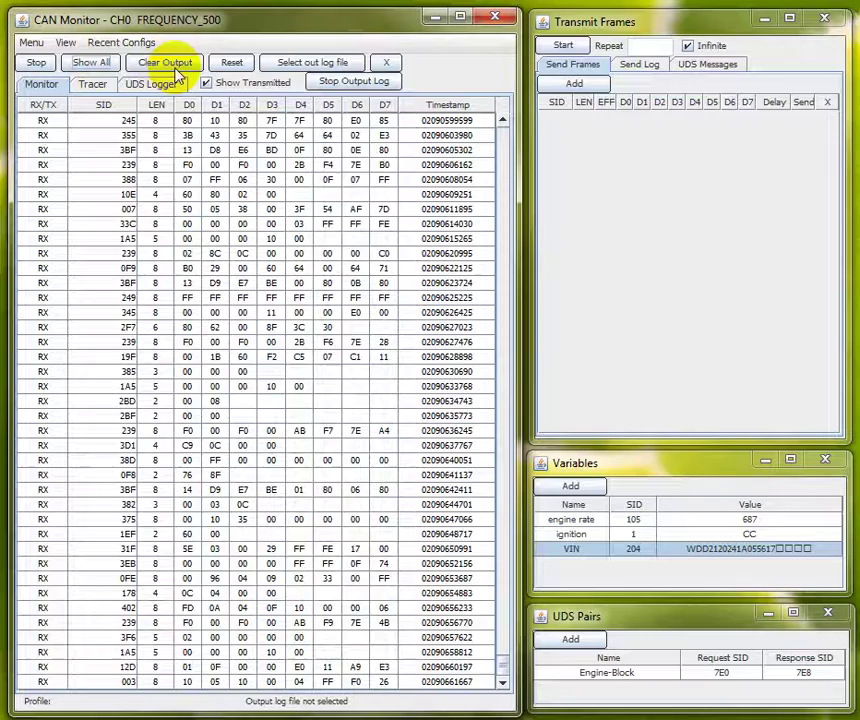
click(285, 65)
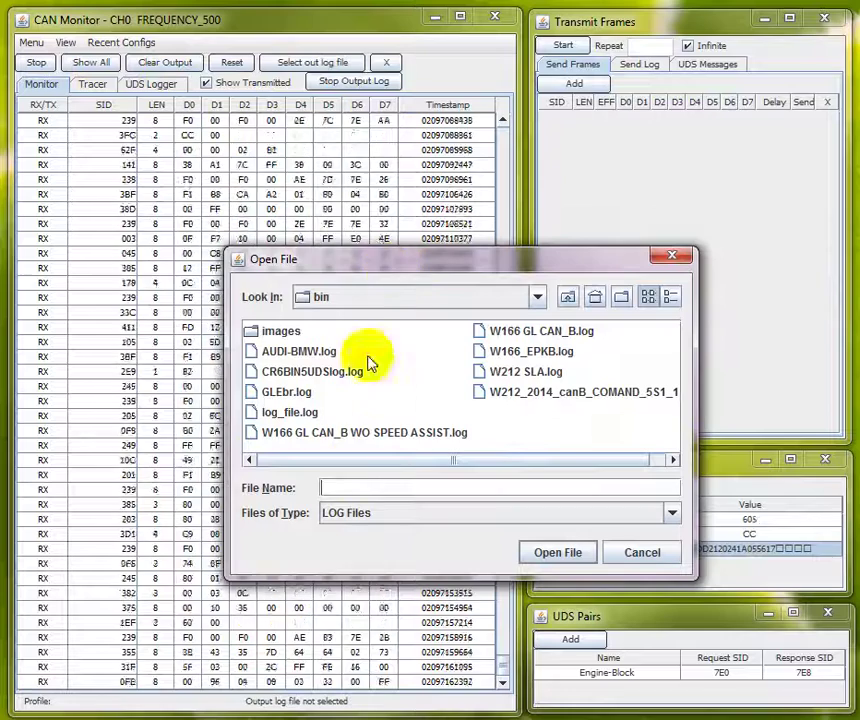
click(358, 490)
text(test.log)
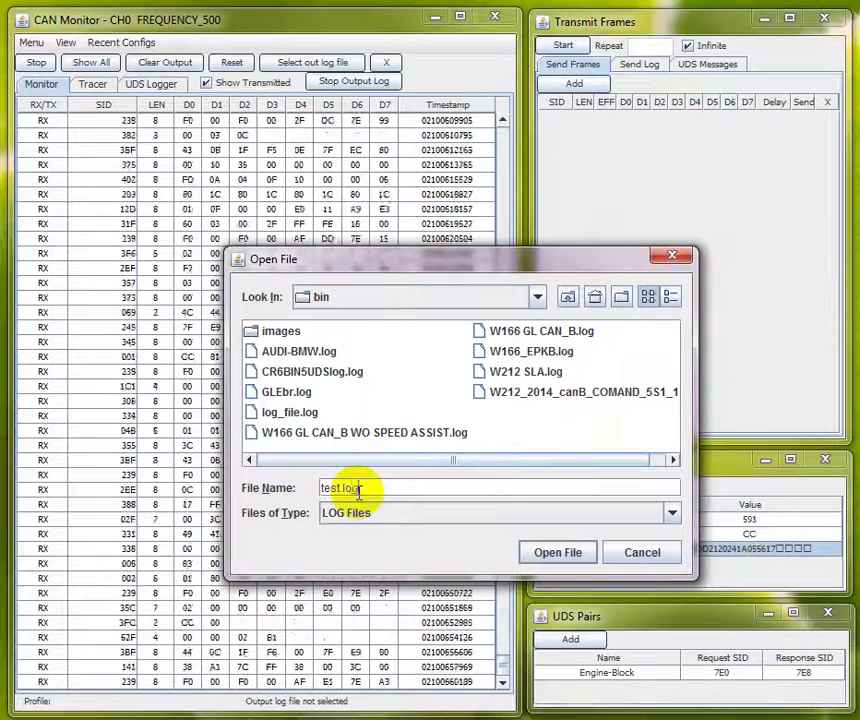
click(542, 553)
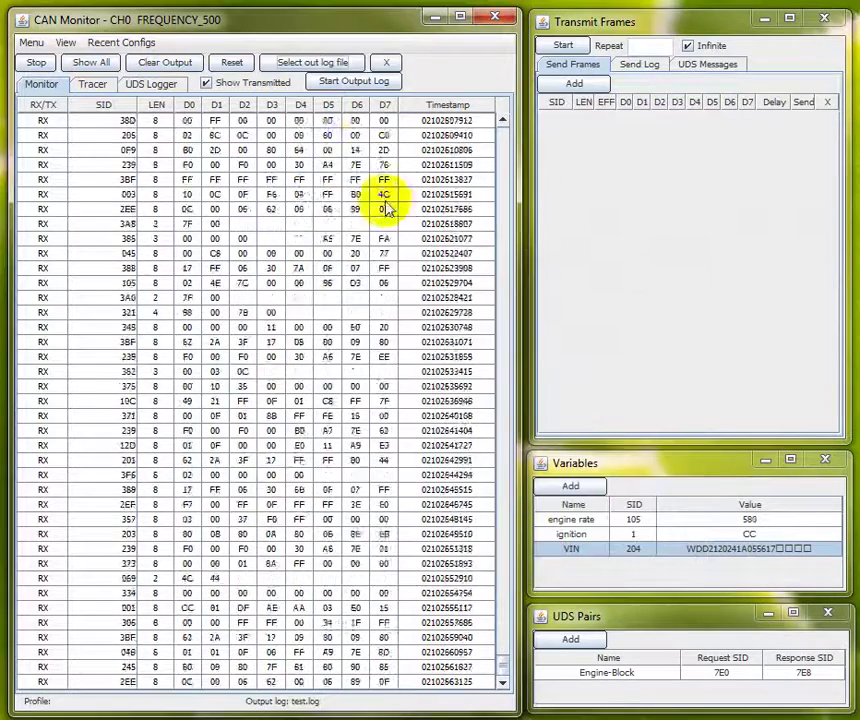
click(321, 86)
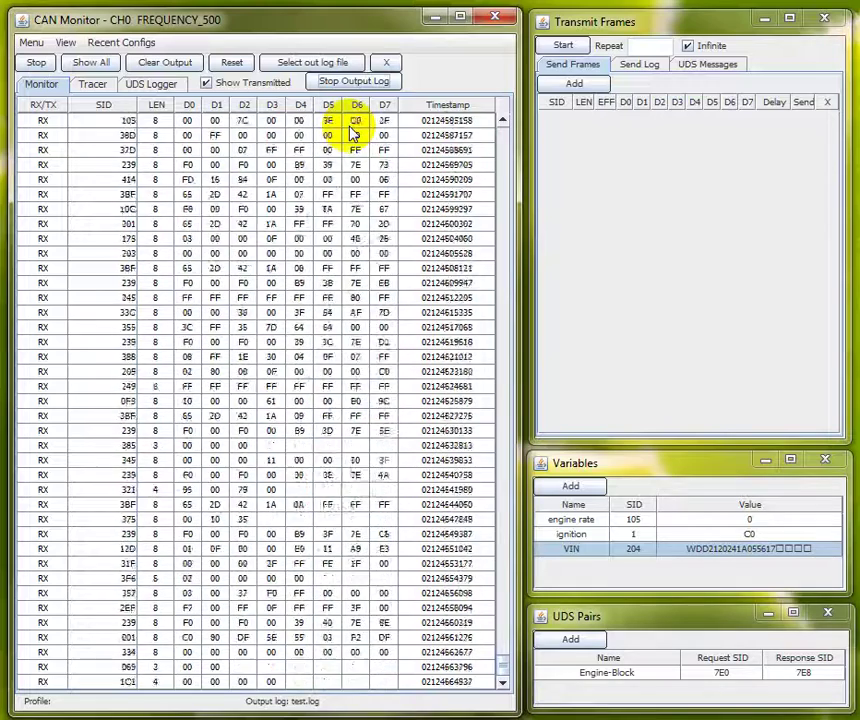
Stop logging to test.log, unset the output log file, and clear the monitor.
click(350, 80)
click(379, 65)
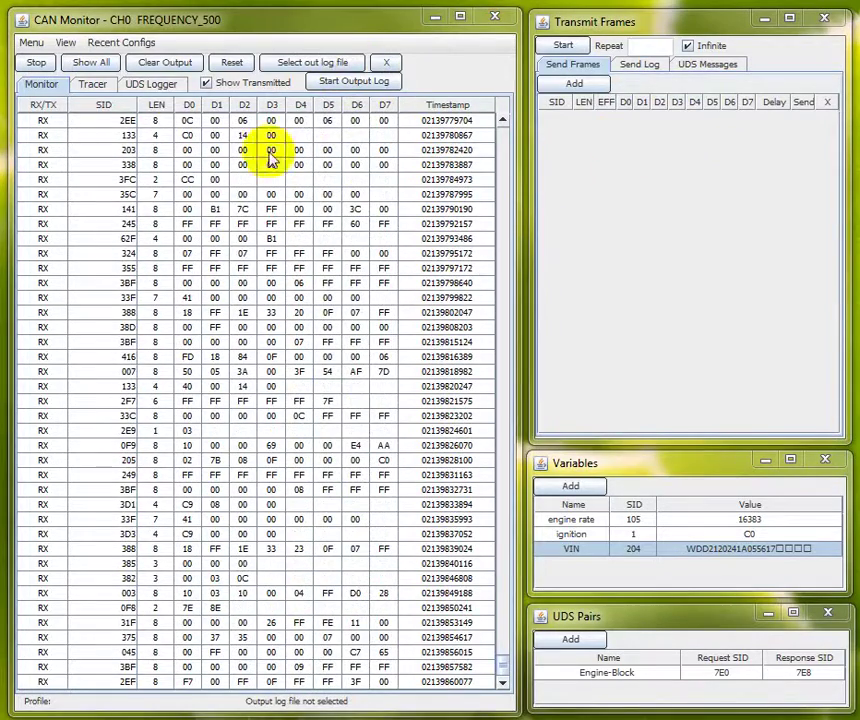
click(163, 62)
click(636, 65)
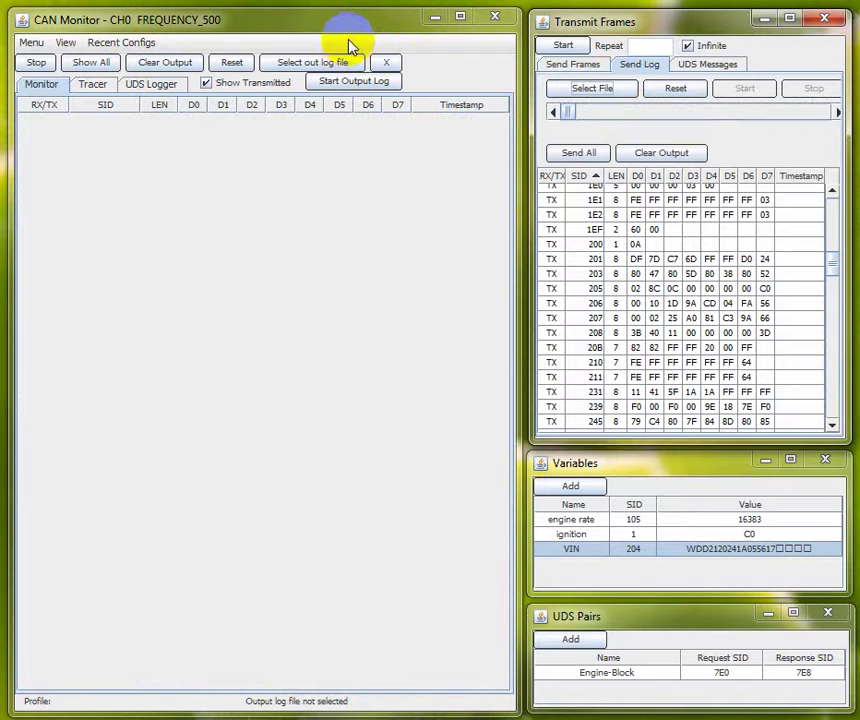
Load test.log in Send Log and start replaying it.
click(578, 88)
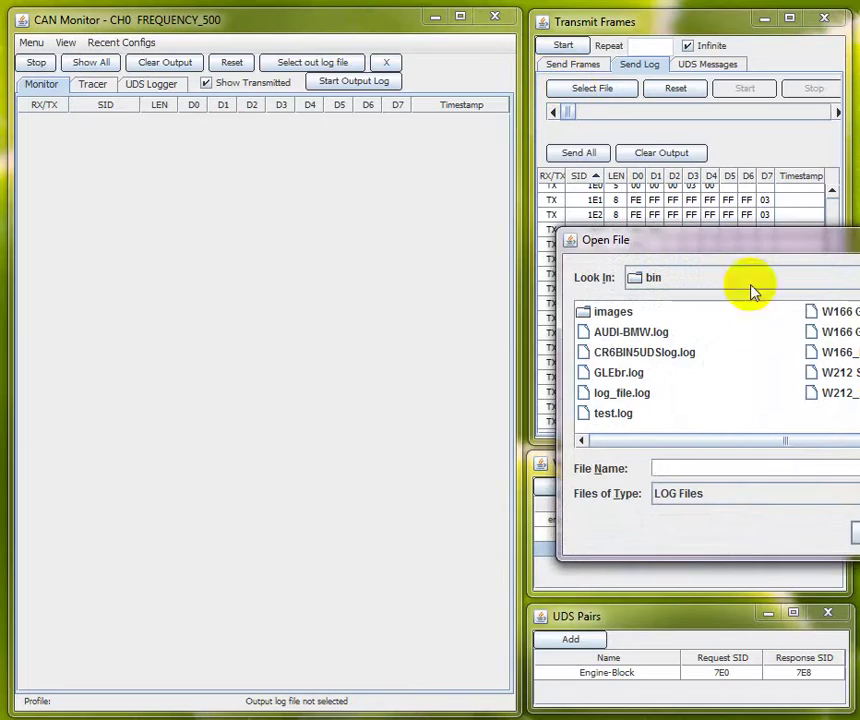
drag(692, 260, 385, 260)
click(311, 425)
click(580, 545)
click(740, 92)
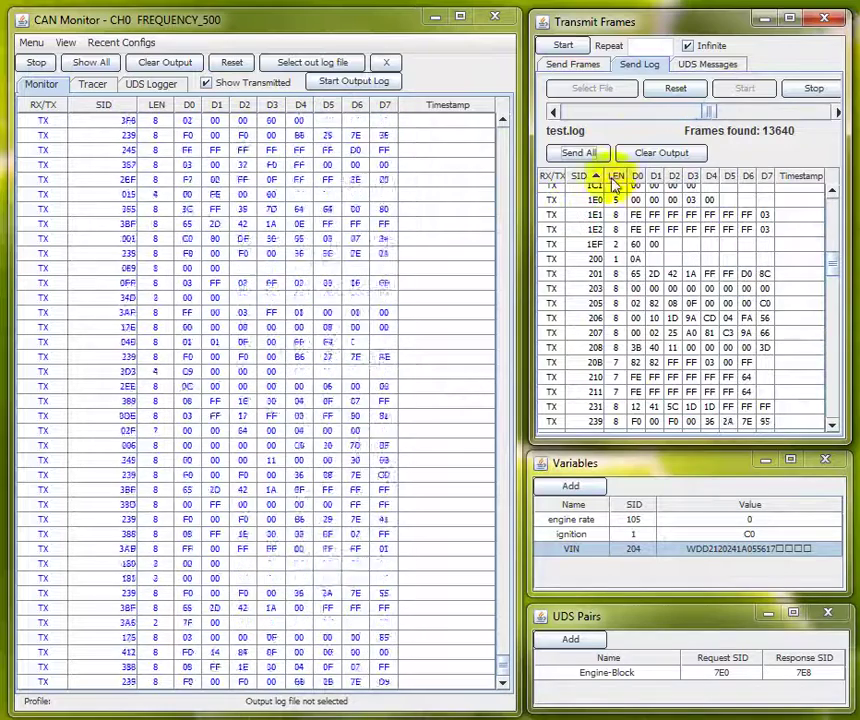
Resize the monitor, transmit, variables and UDS windows, and exclude frame 204 from the replay.
drag(522, 237, 438, 251)
drag(524, 247, 453, 262)
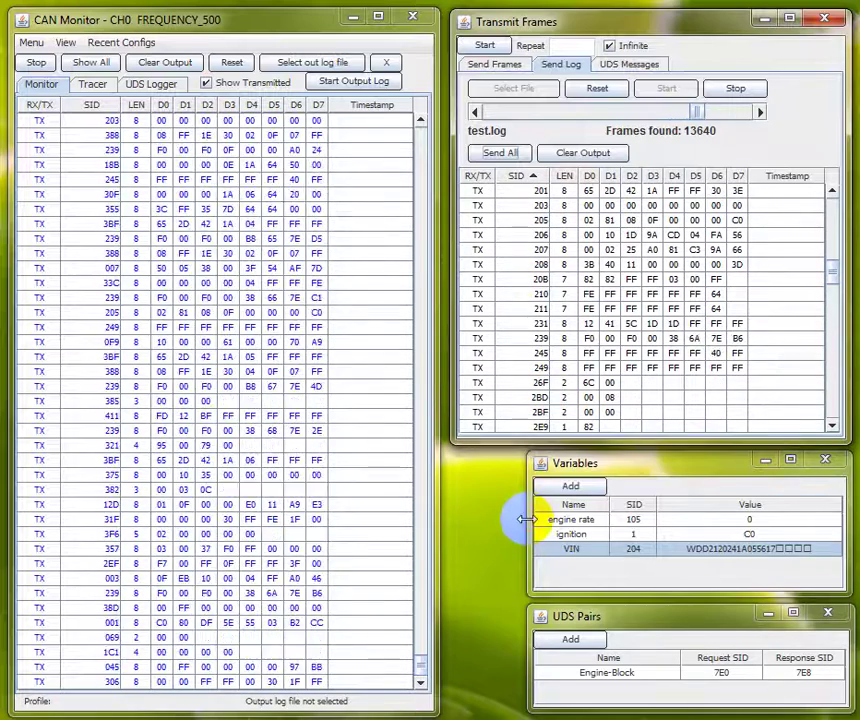
drag(527, 519, 455, 533)
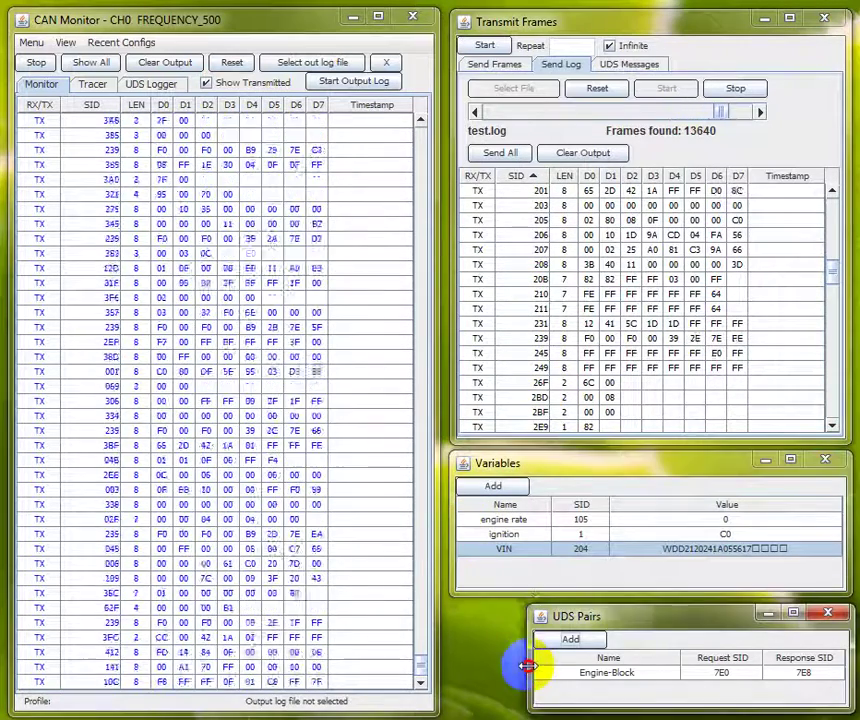
drag(527, 665, 453, 667)
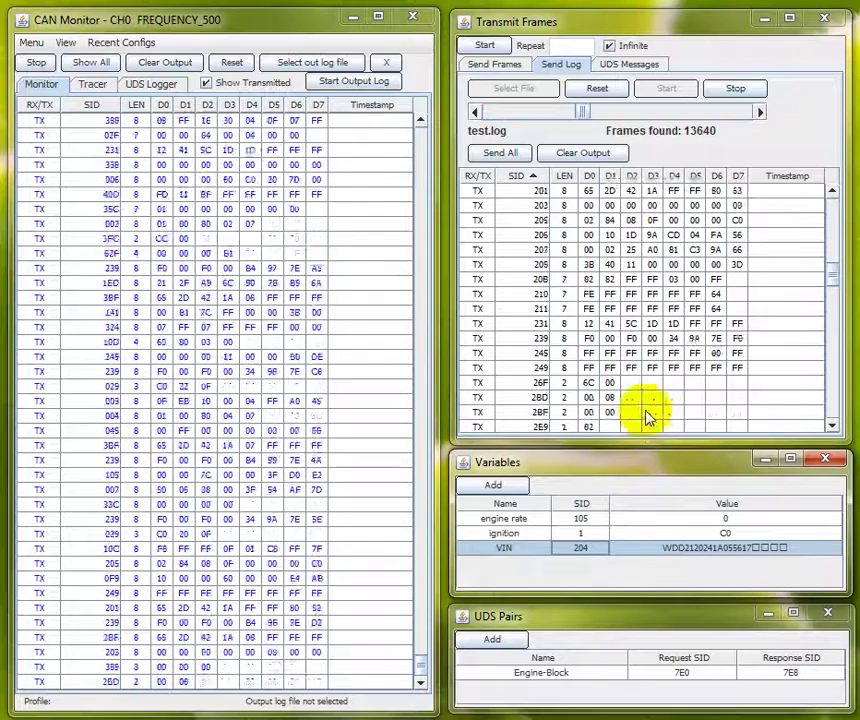
scroll(648, 410, up, 3)
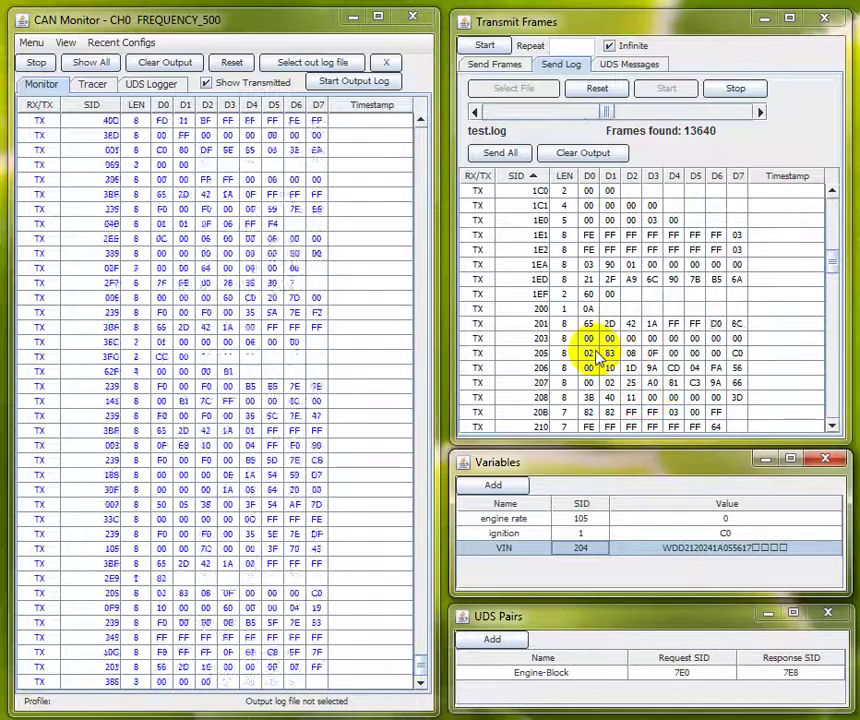
click(499, 152)
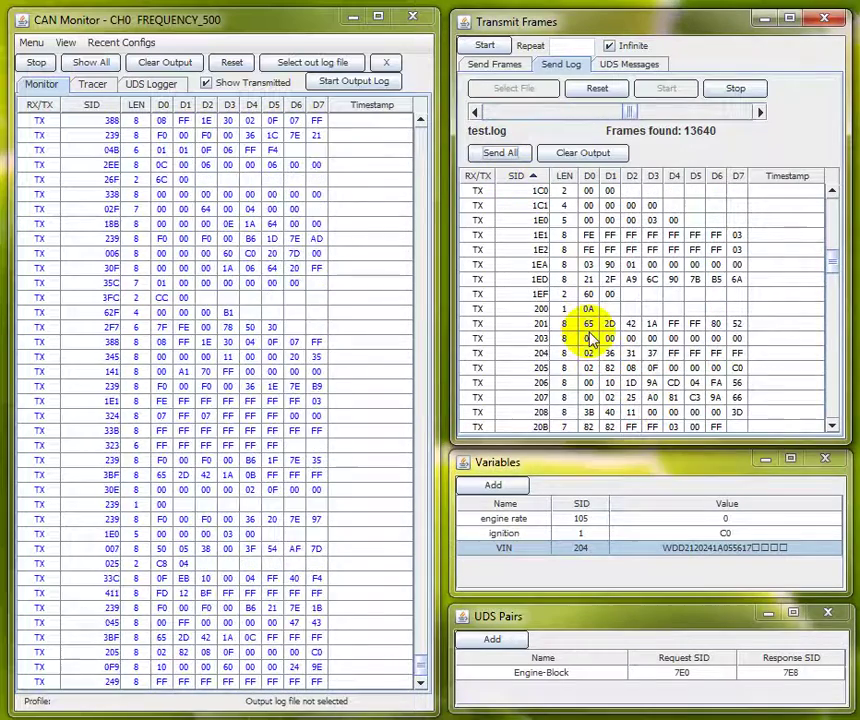
click(587, 355)
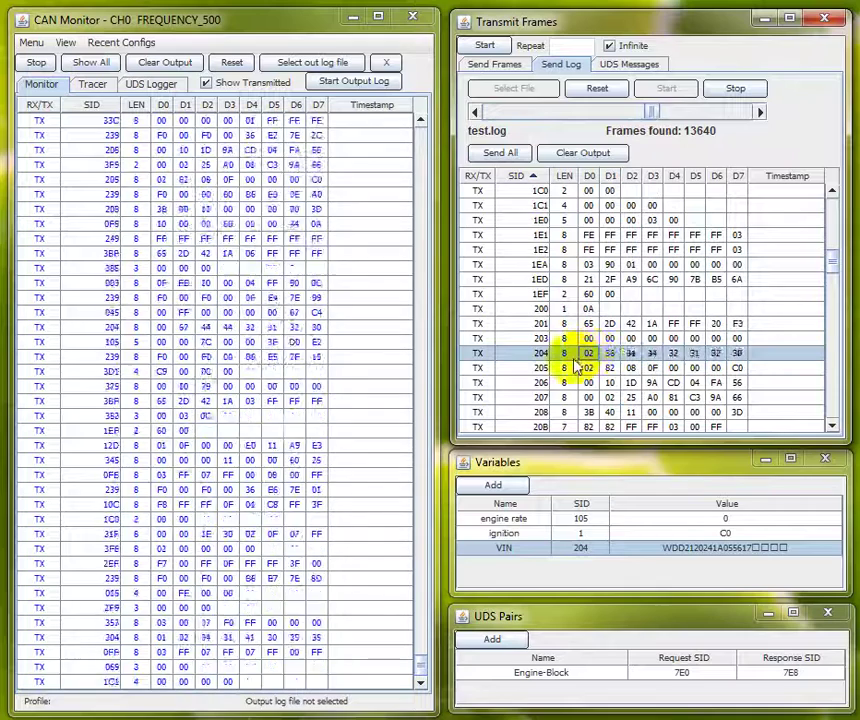
click(610, 368)
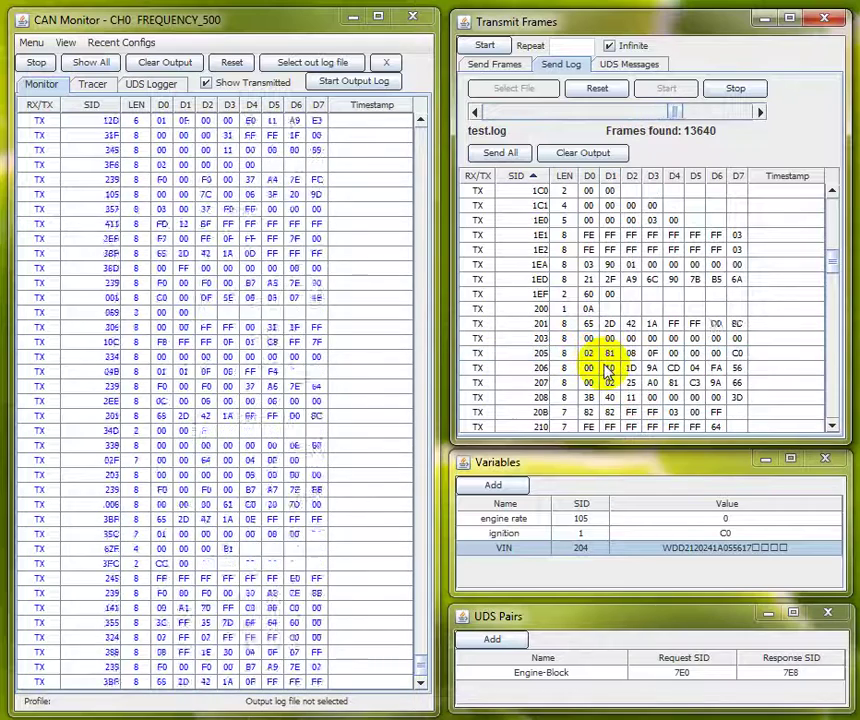
Add a transmit frame with ID 204 and duplicate it into three rows.
click(500, 64)
click(500, 83)
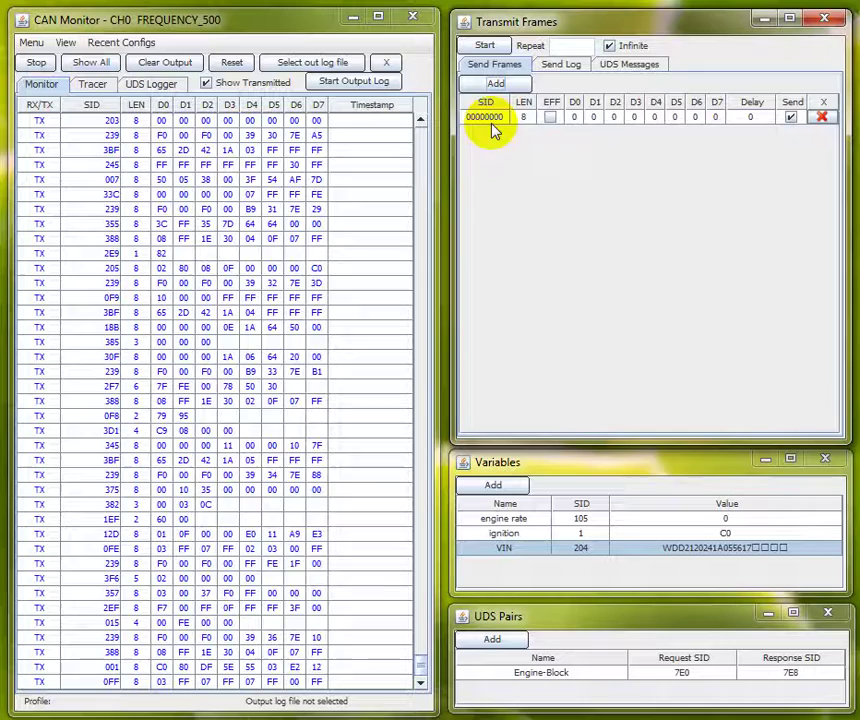
double_click(491, 120)
text(204)
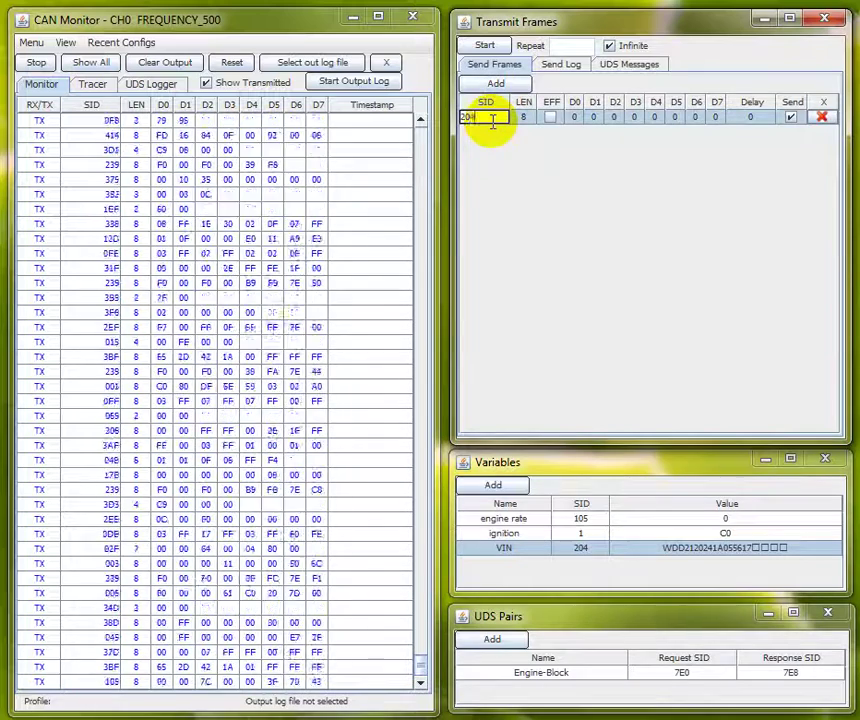
click(750, 120)
right_click(678, 123)
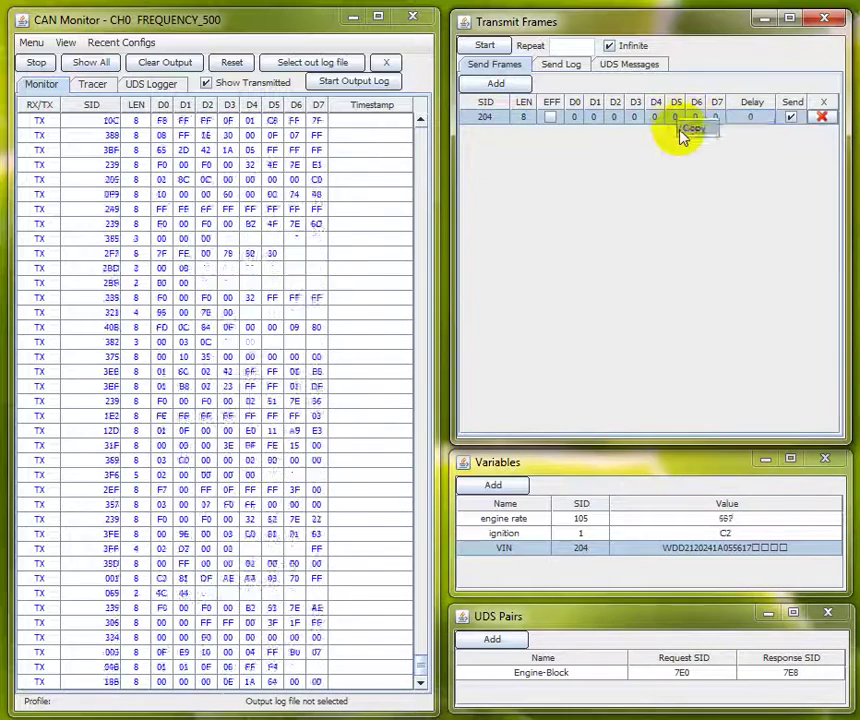
click(688, 130)
right_click(634, 131)
click(648, 135)
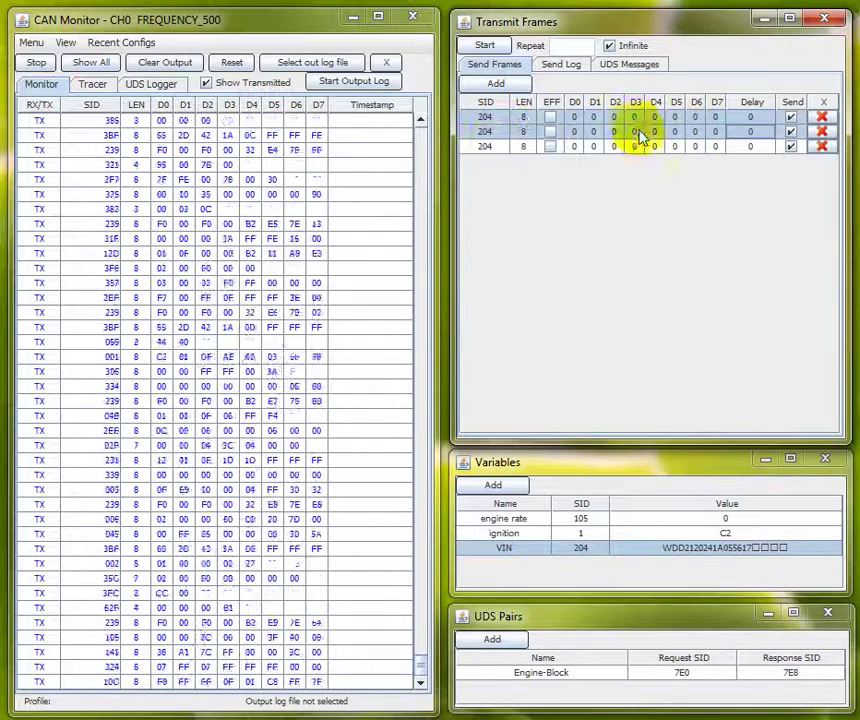
Edit the frames' first data bytes and set the third frame's delay to 1000.
click(575, 133)
text(1)
click(575, 147)
text(2)
click(594, 147)
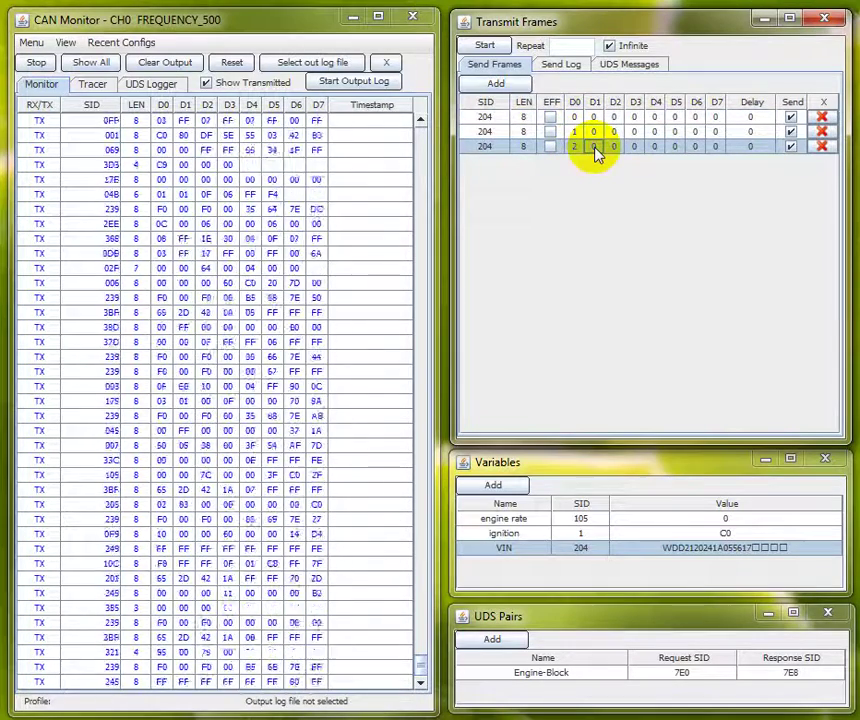
click(561, 64)
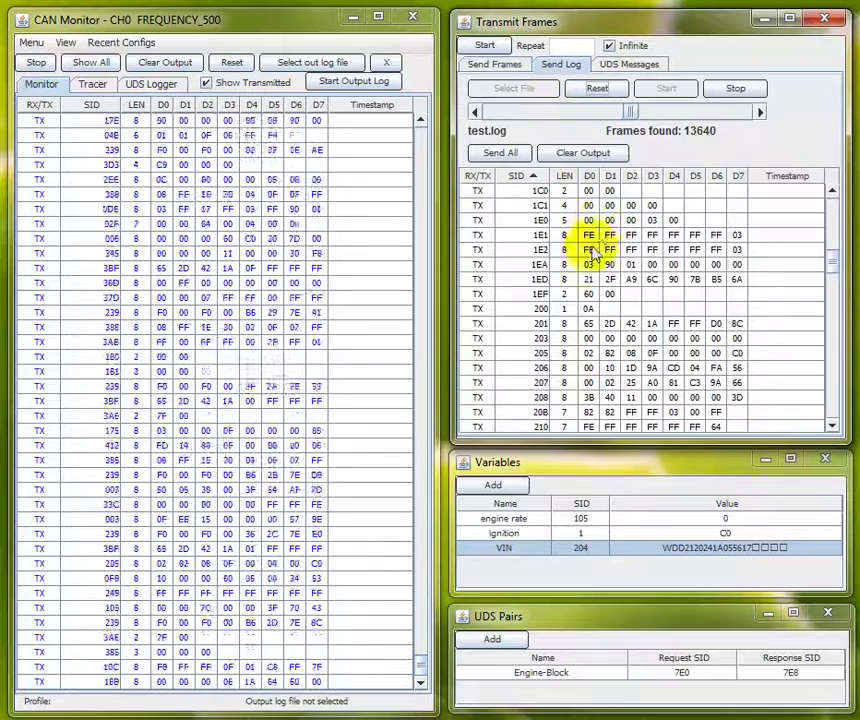
click(500, 65)
click(741, 146)
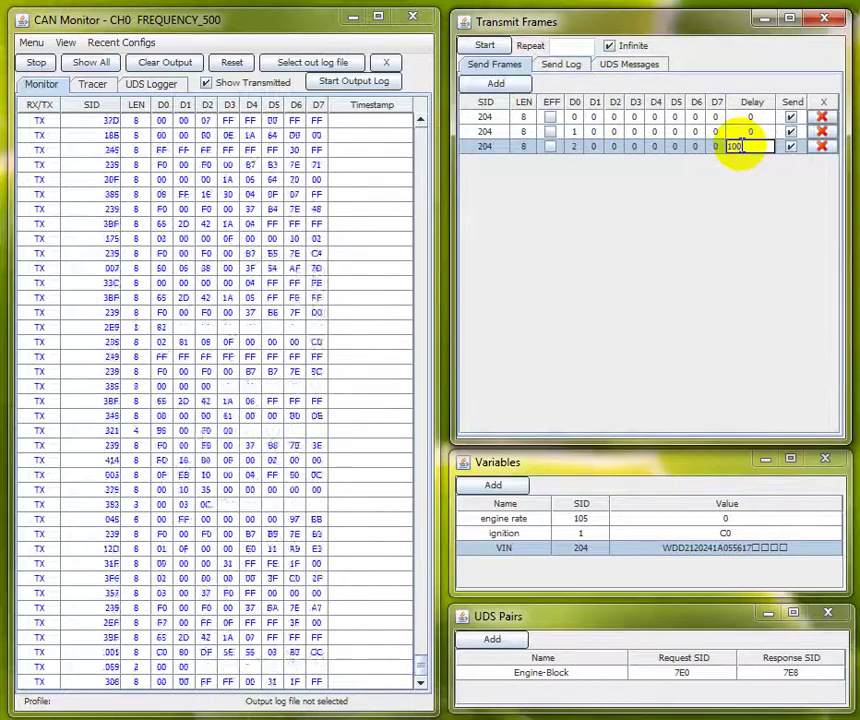
text(0)
click(686, 146)
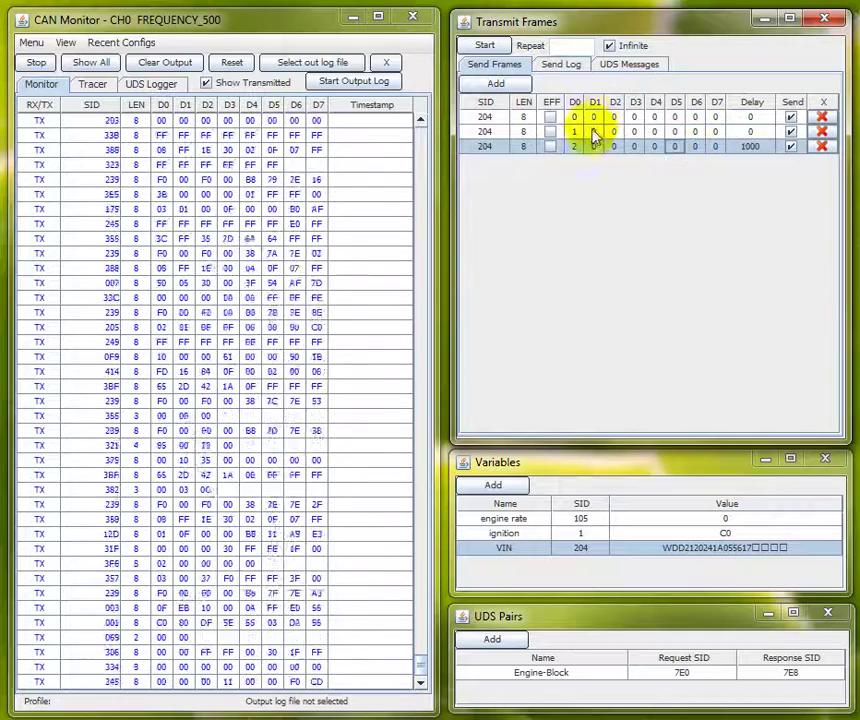
Enter 31 as the leading VIN byte in all three frames.
click(595, 118)
text(31)
click(595, 132)
click(595, 146)
text(31)
click(614, 146)
text(31)
click(614, 117)
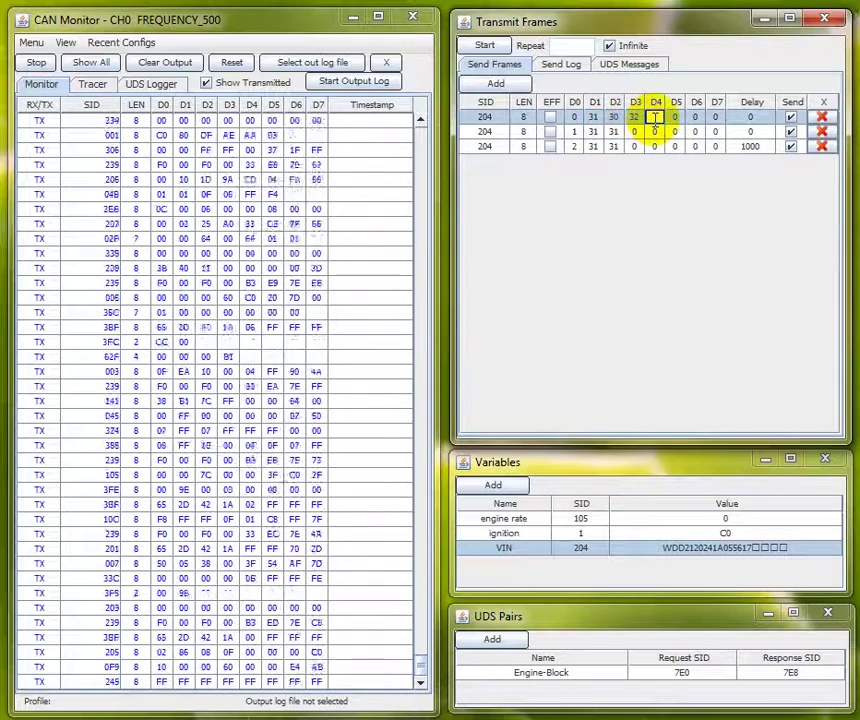
text(4)
Fill the remaining VIN bytes (35, 36, 38) through D7, ending with 39 in the first frame.
click(675, 131)
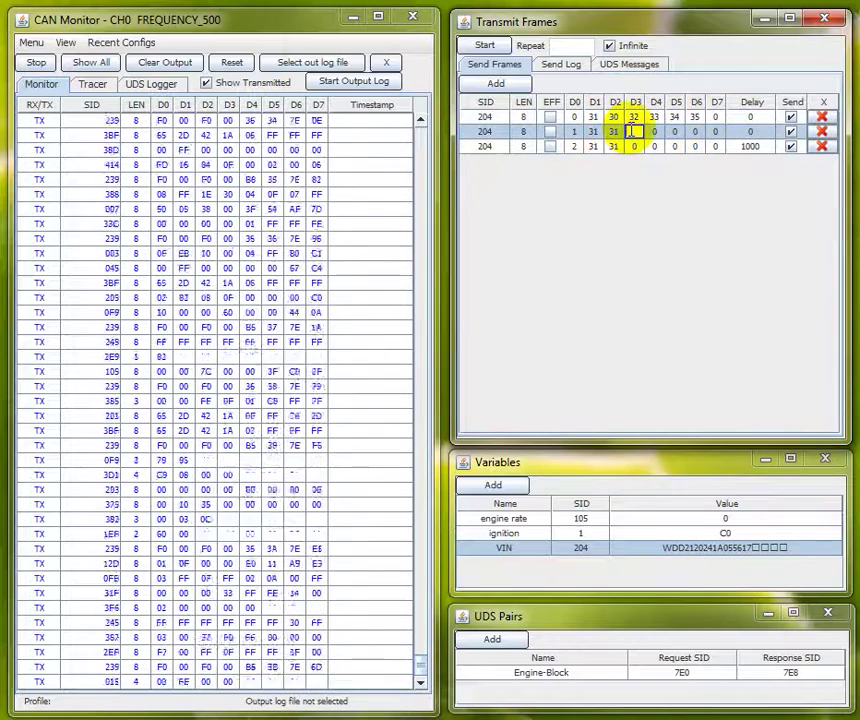
text(5)
click(655, 132)
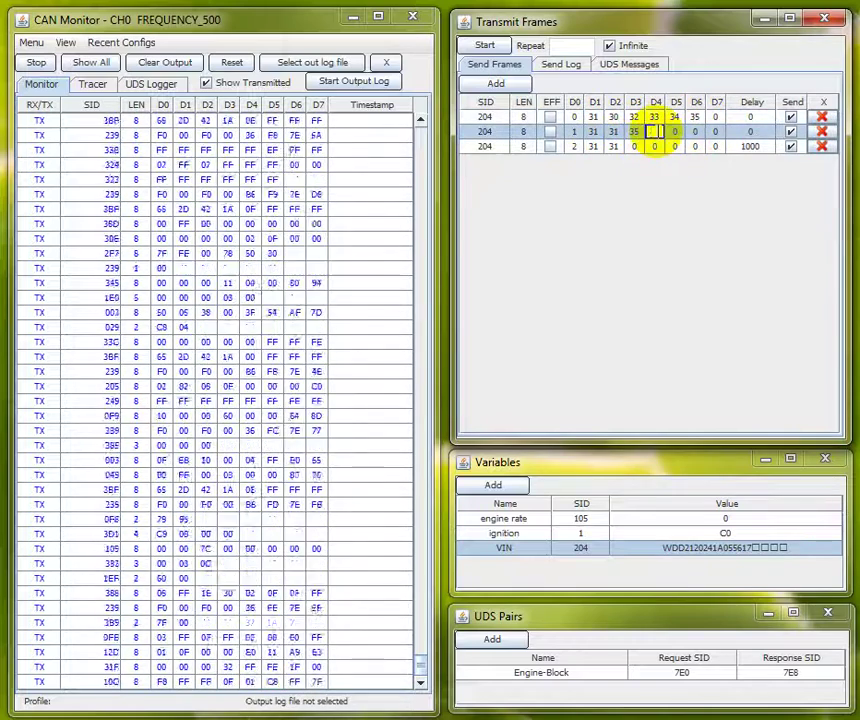
text(35)
click(631, 147)
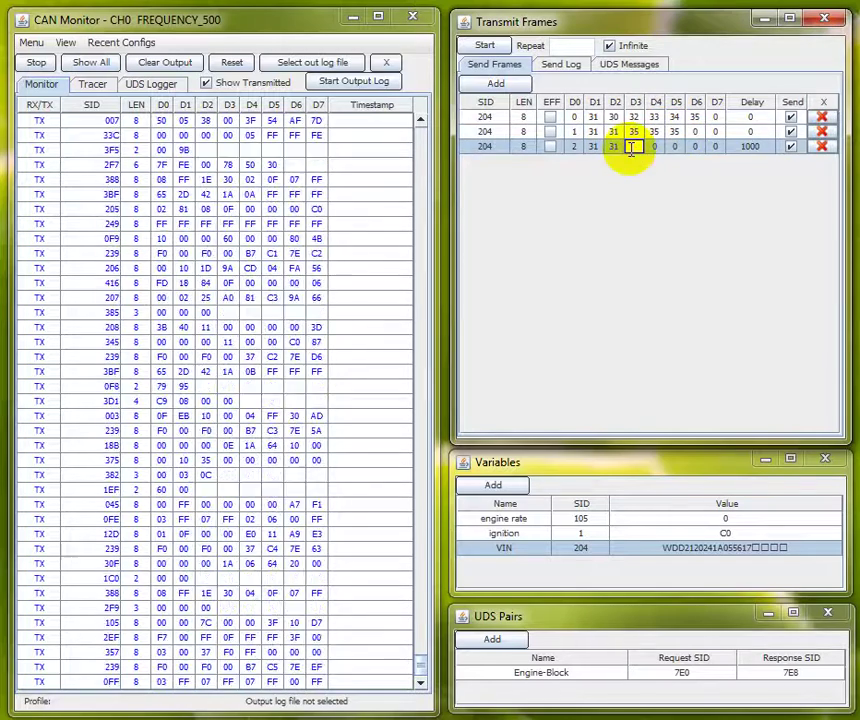
text(36)
click(699, 132)
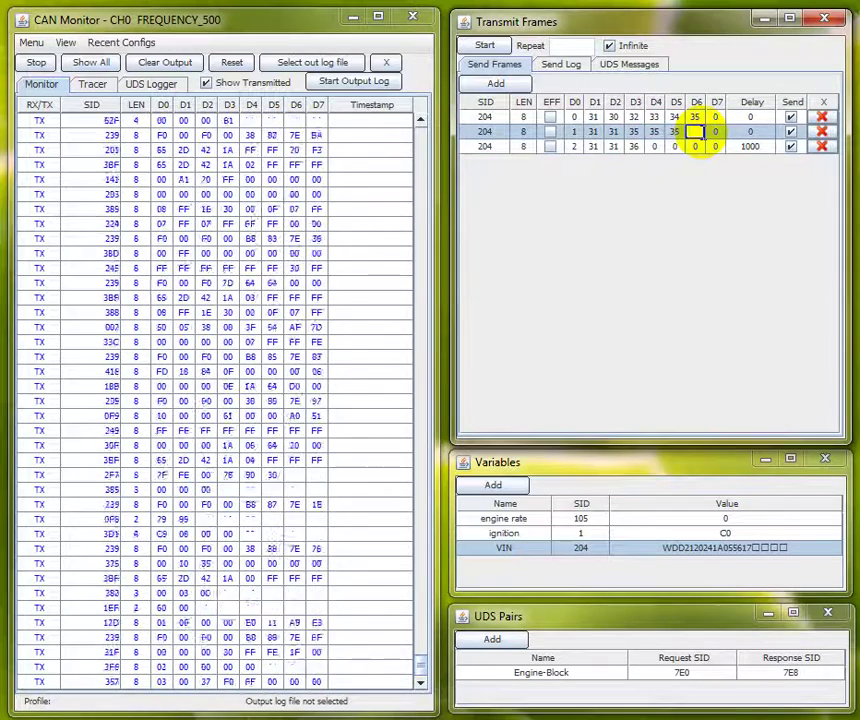
text(38)
click(716, 132)
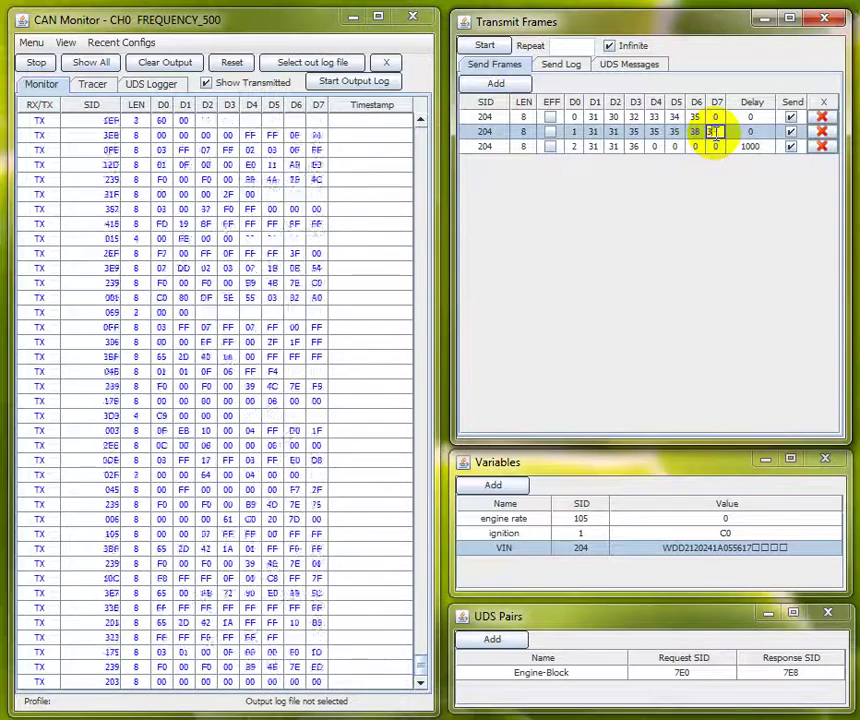
click(716, 117)
text(3)
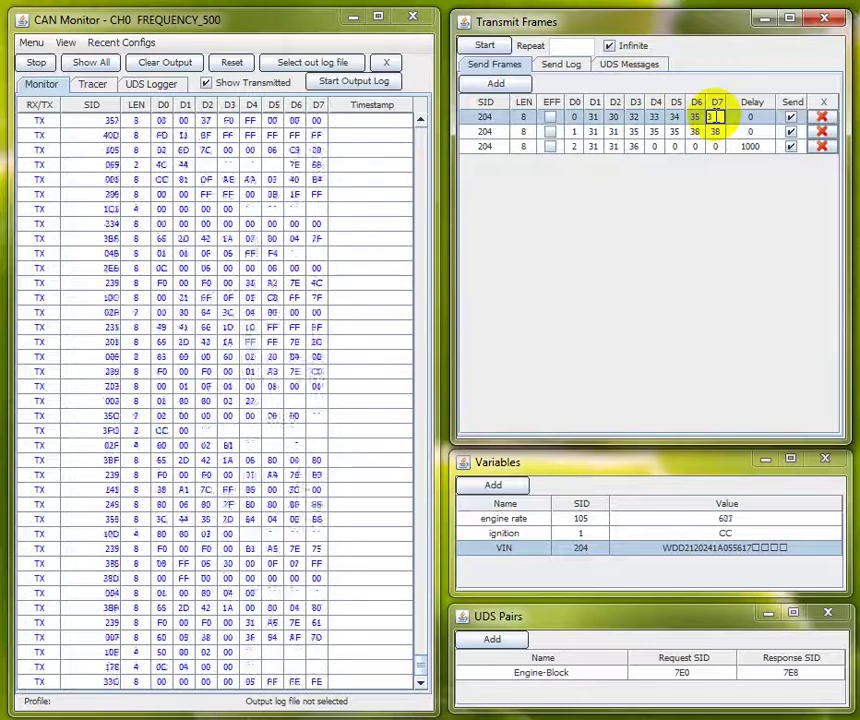
text(9)
key(Return)
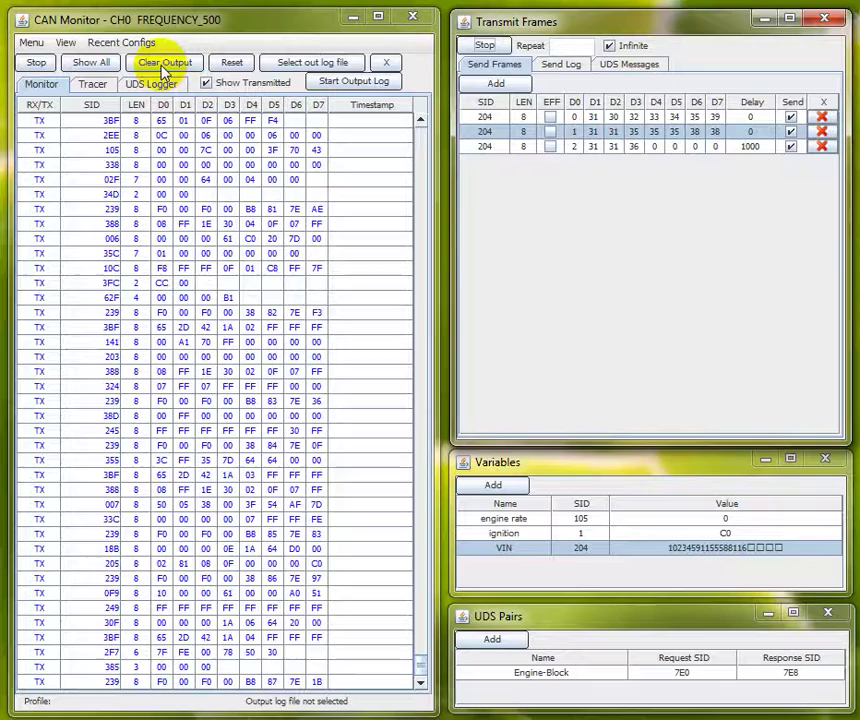
Stop log playback, return to Send Frames, clear the monitor, and select the engine rate variable.
click(553, 65)
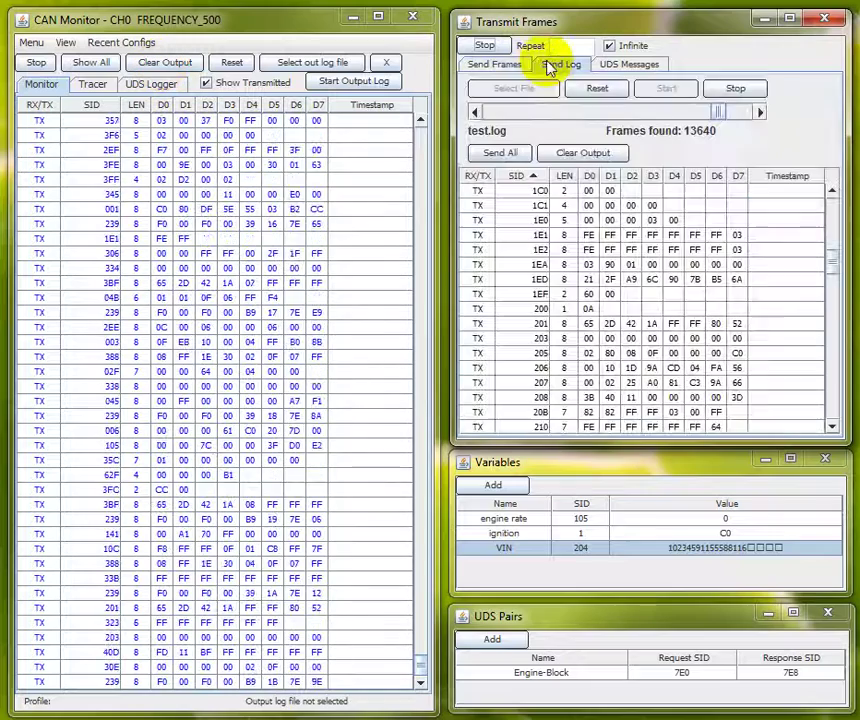
click(735, 88)
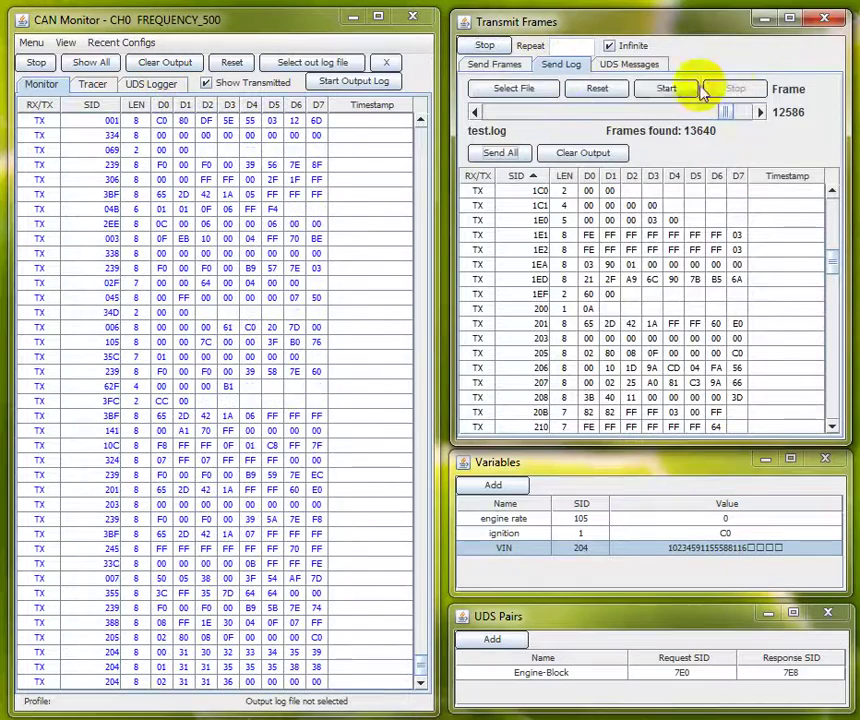
click(492, 64)
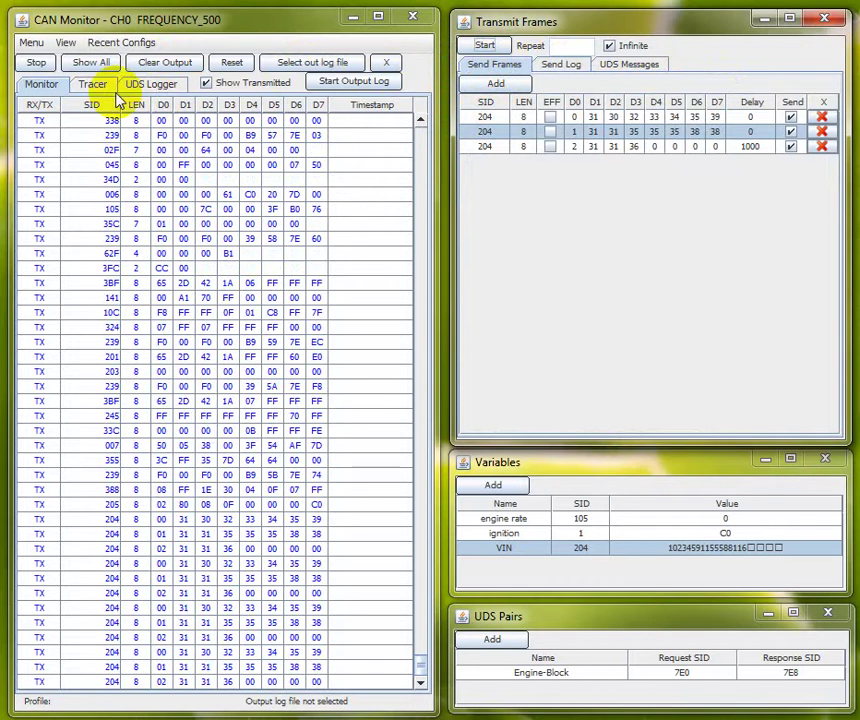
click(146, 64)
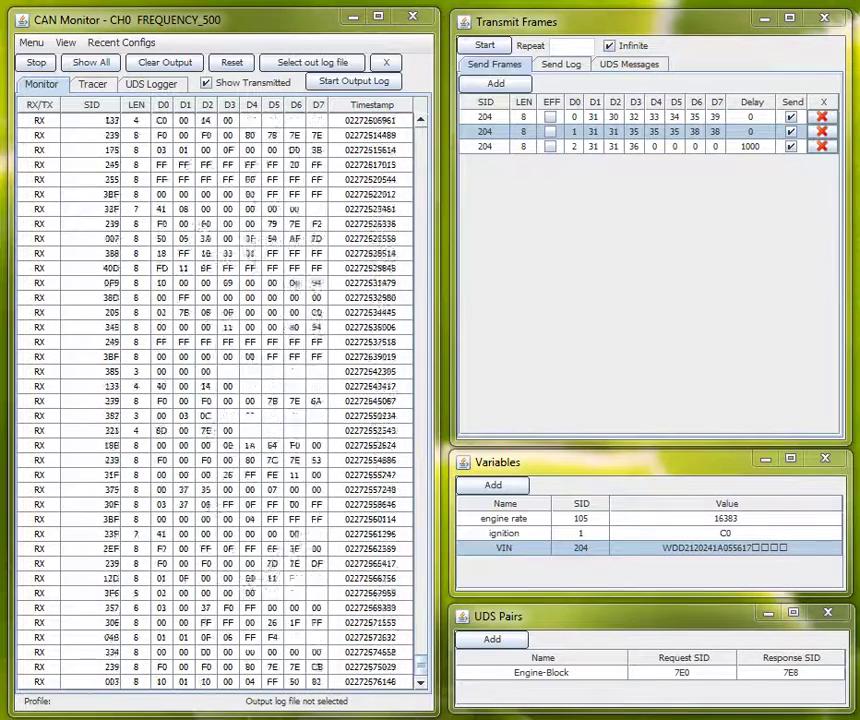
click(590, 466)
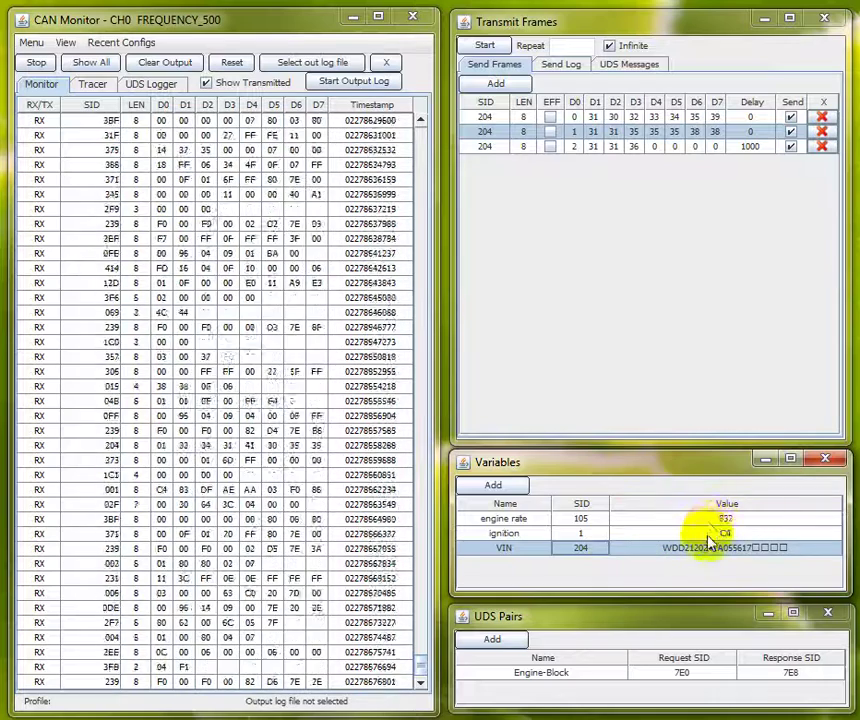
click(505, 519)
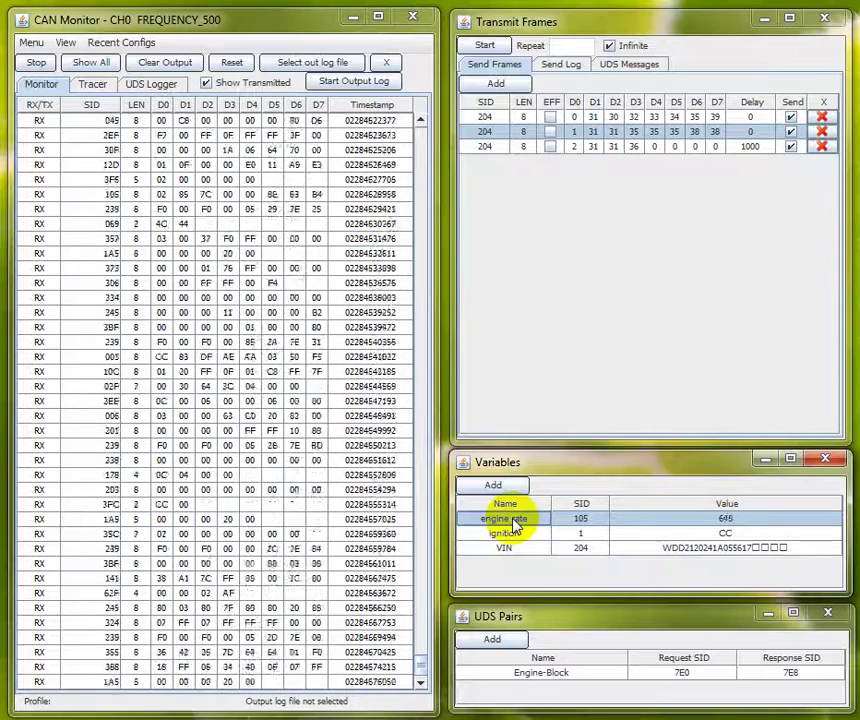
Delete the VIN variable and begin a new string-type variable in the New dialog.
click(513, 548)
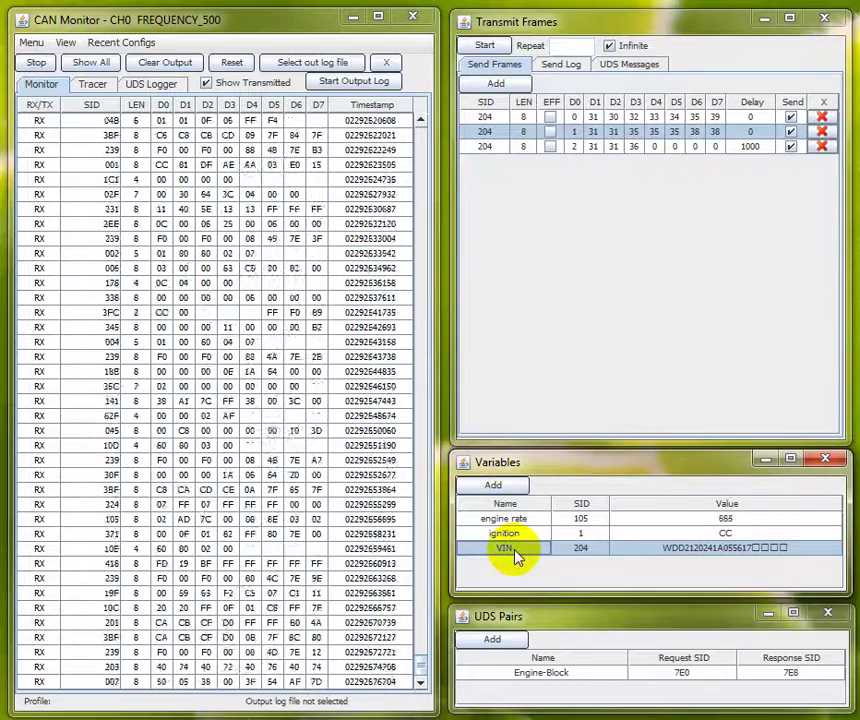
right_click(516, 556)
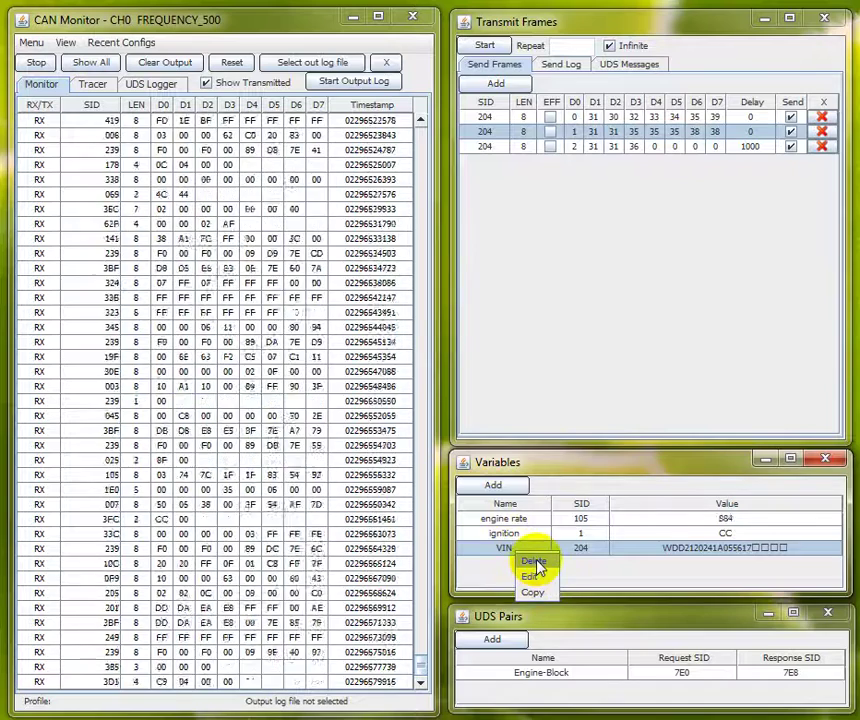
click(530, 560)
click(485, 487)
drag(284, 145, 380, 146)
click(420, 168)
text(VIN)
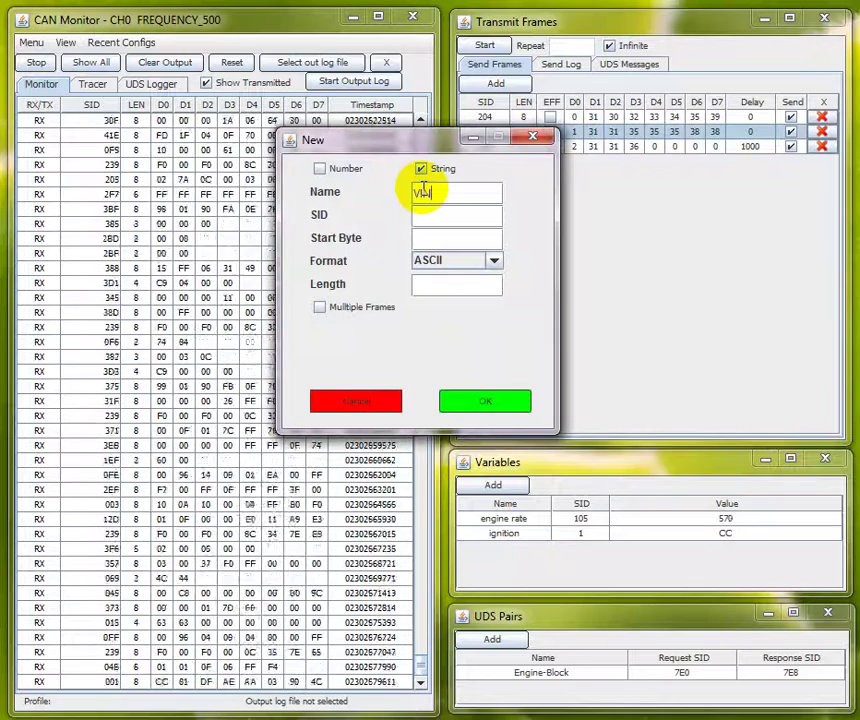
Define VIN on SID 204: start byte 1, length 7, multiple frames, key byte 0.
click(470, 216)
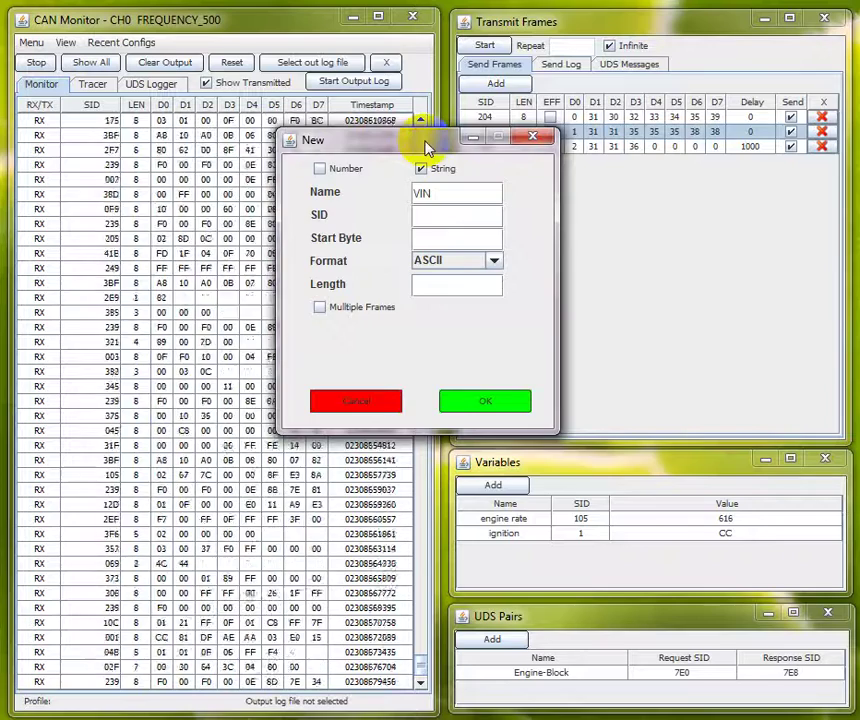
mouse_move(425, 148)
mouse_down()
mouse_move(419, 141)
mouse_move(314, 146)
mouse_up()
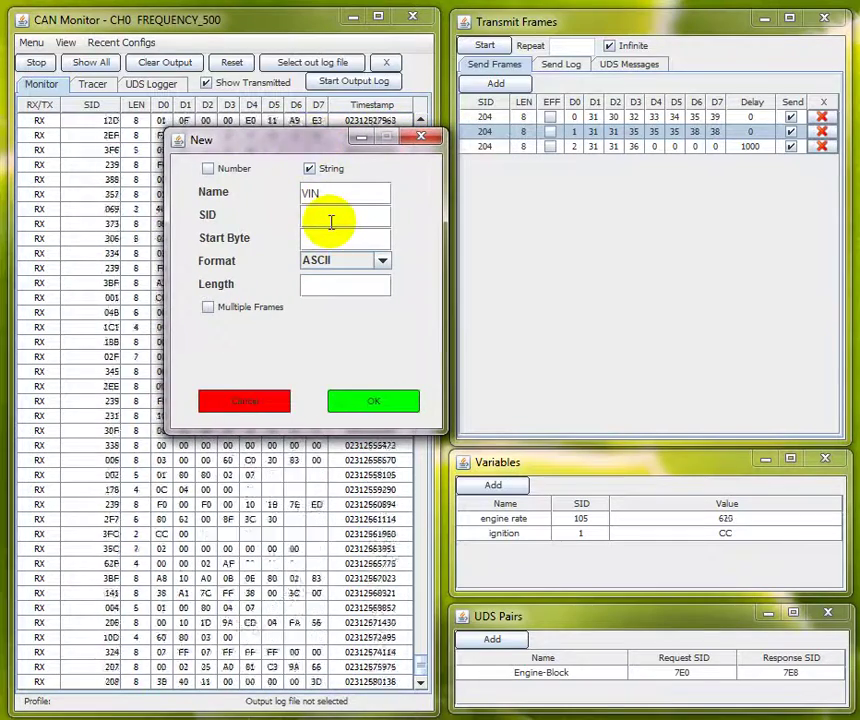
click(331, 222)
text(204)
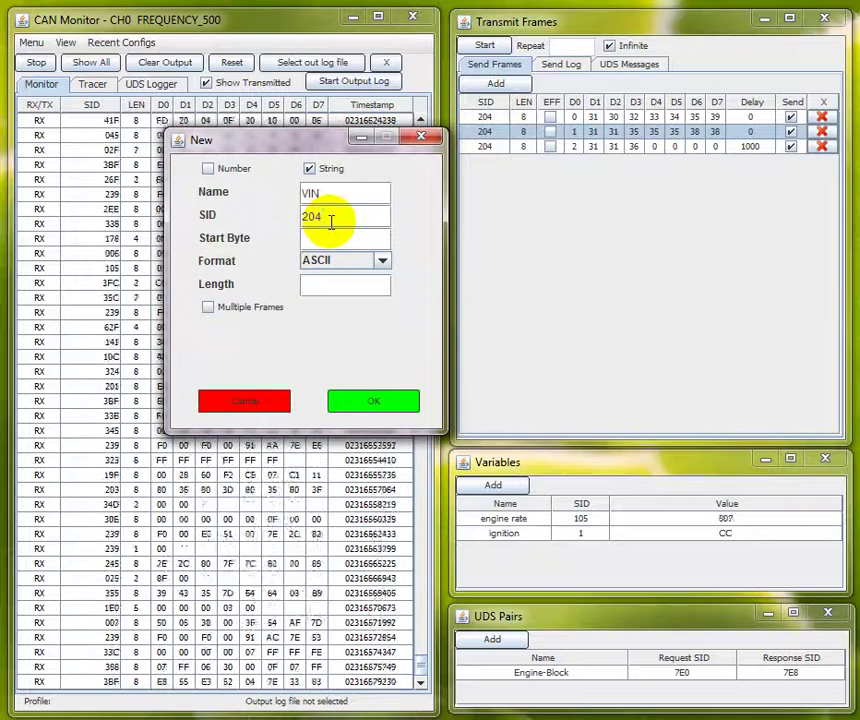
click(328, 240)
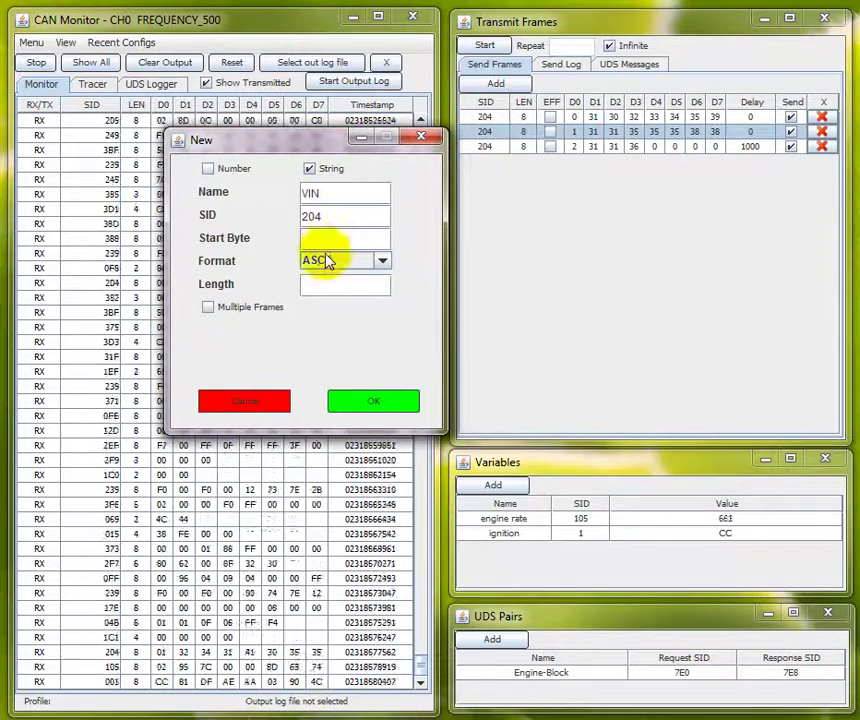
text(1)
click(330, 285)
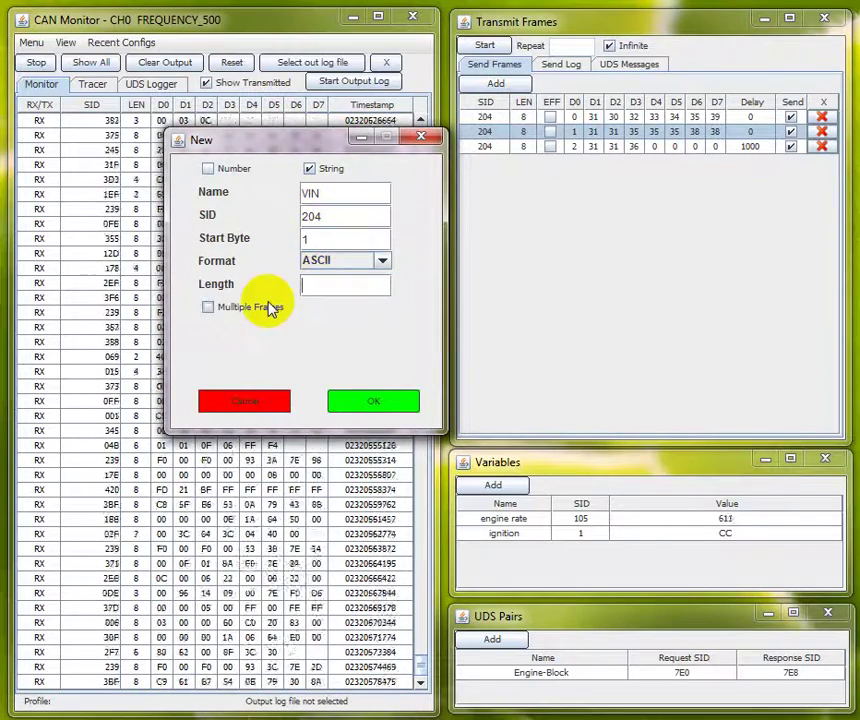
text(7)
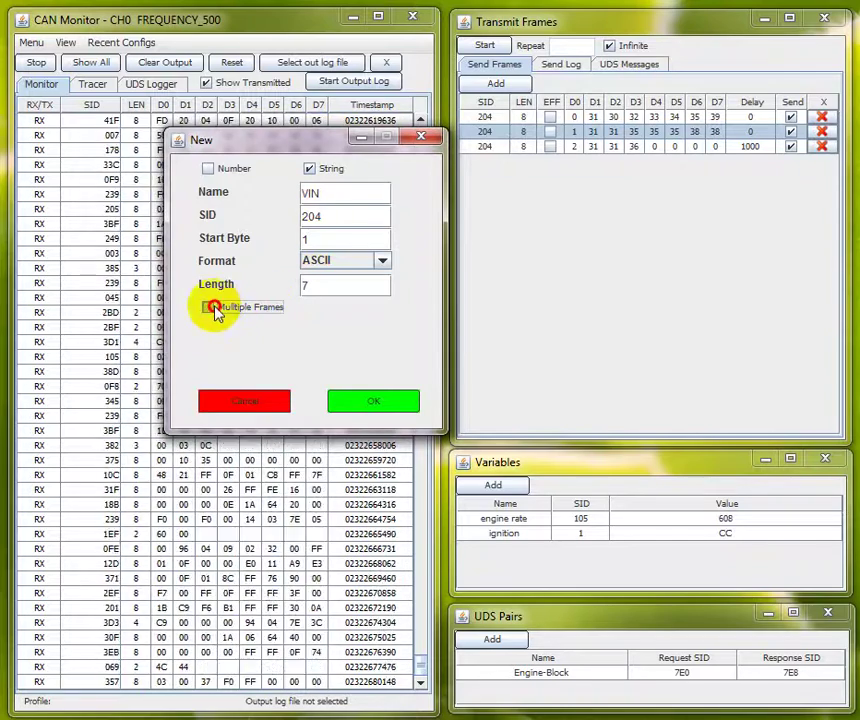
click(208, 307)
click(312, 332)
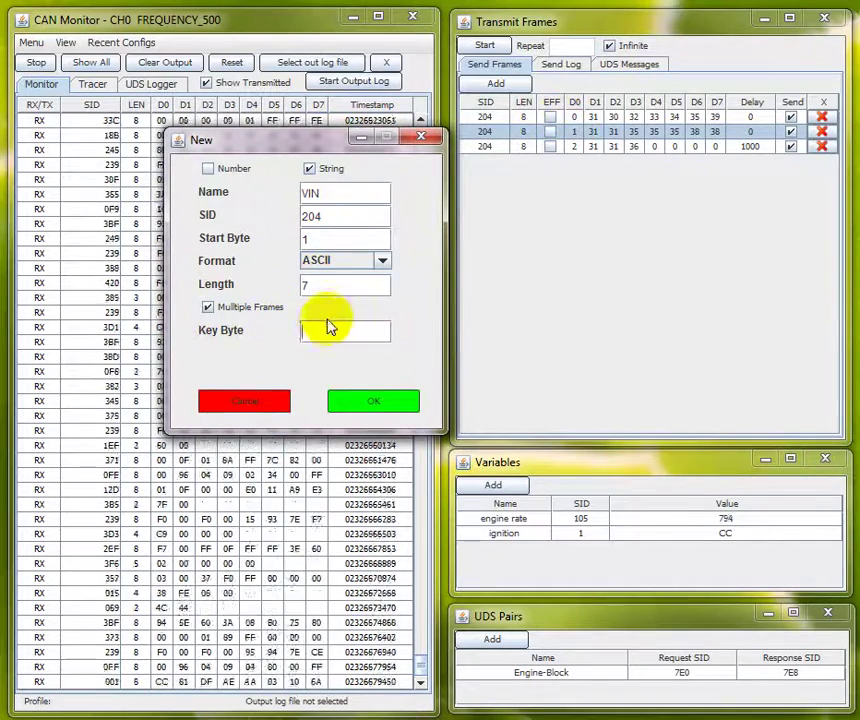
text(0)
click(348, 404)
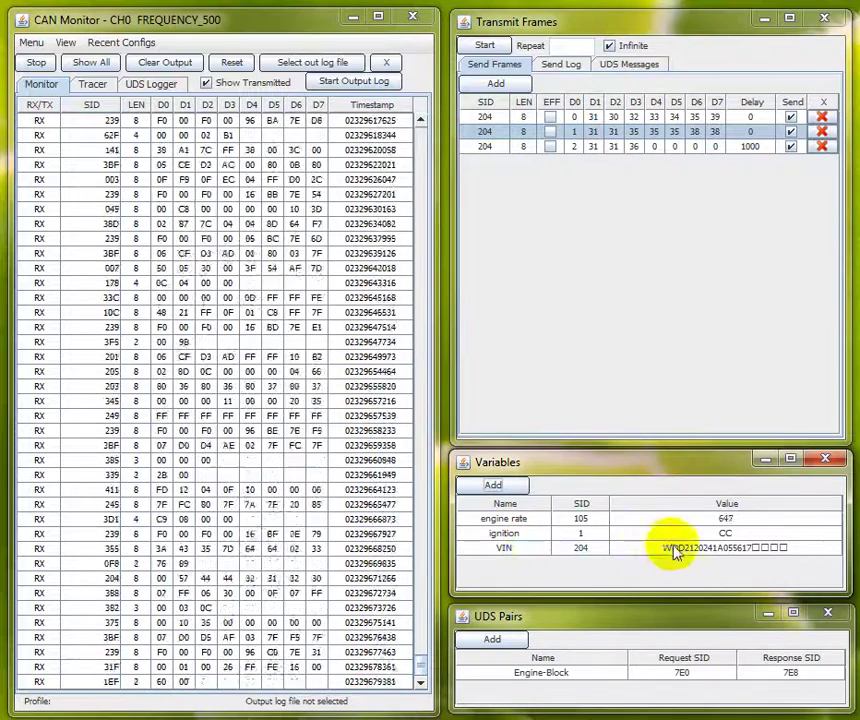
Check the VIN variable's decoded value, then return to Monitor and clear its output.
click(677, 553)
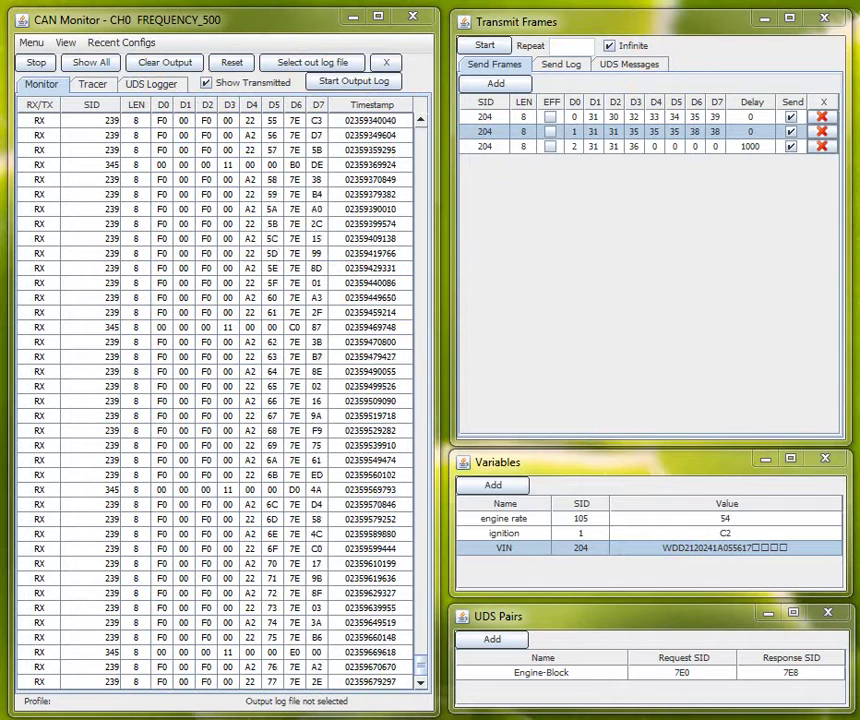
click(92, 84)
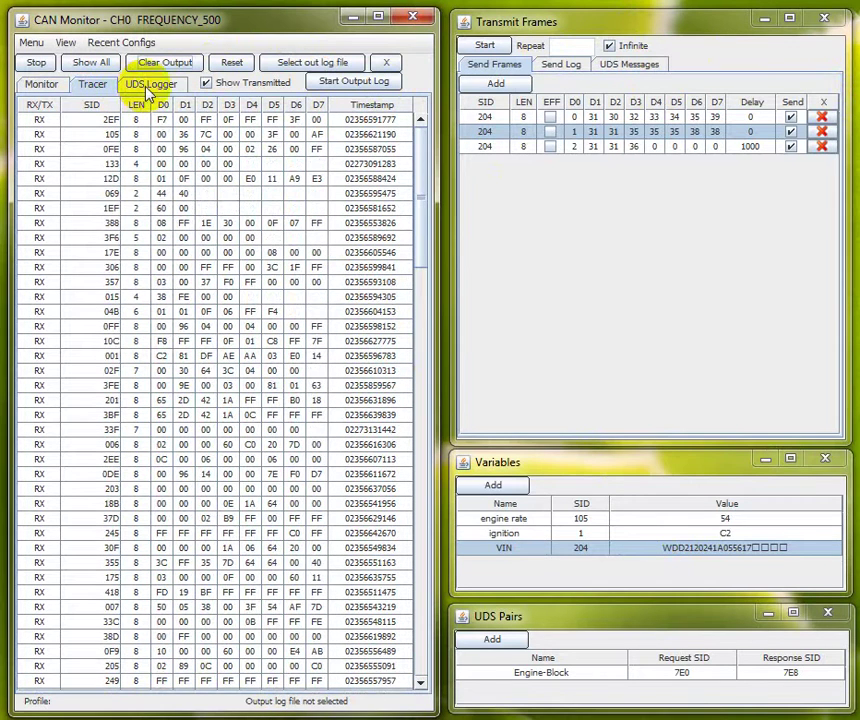
click(36, 62)
click(160, 63)
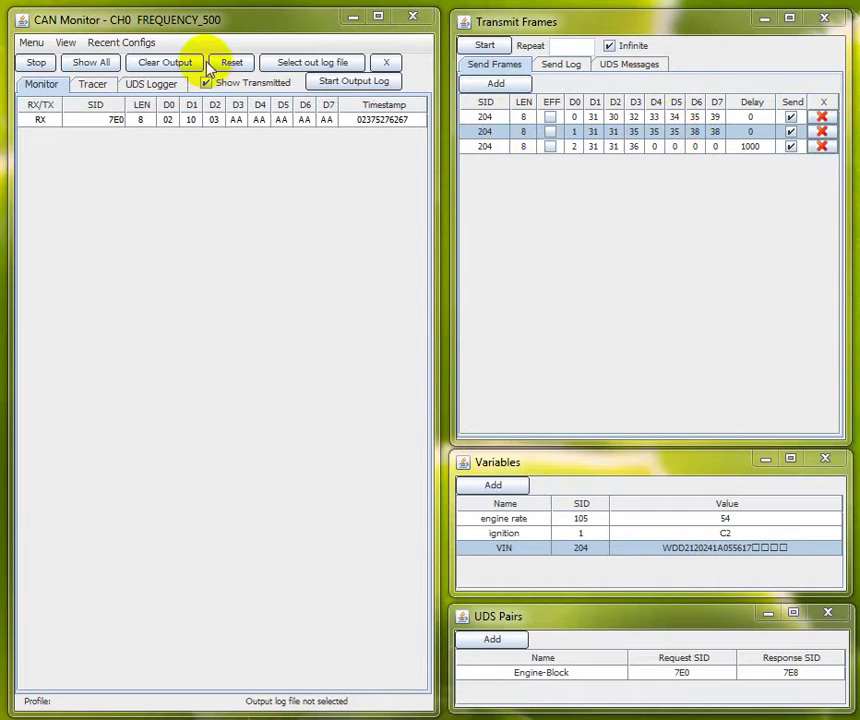
Stop tracking frames 39A, 345 and 239 in the Tracer, then return to the Monitor list.
click(170, 64)
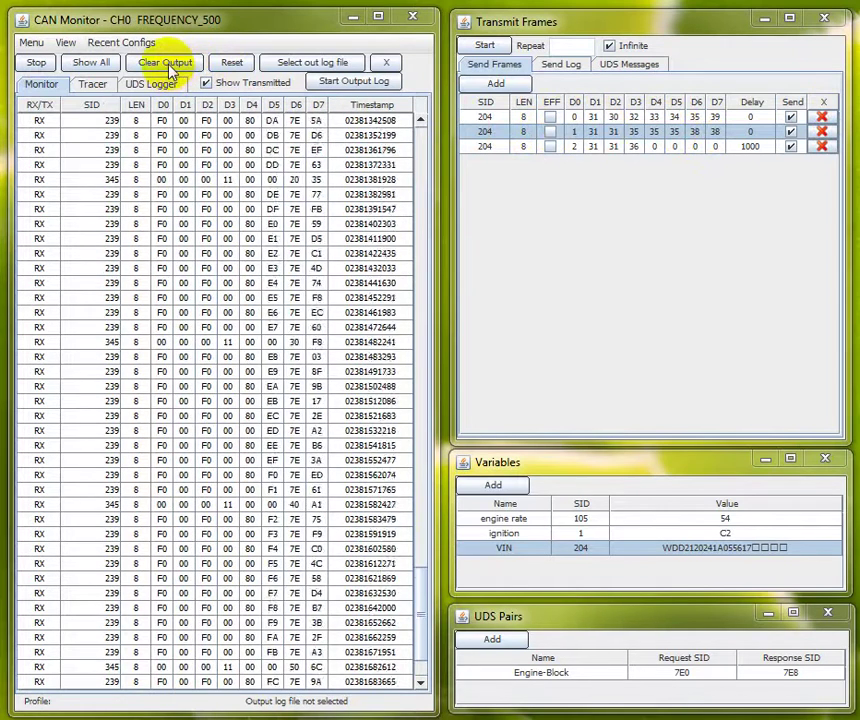
click(92, 84)
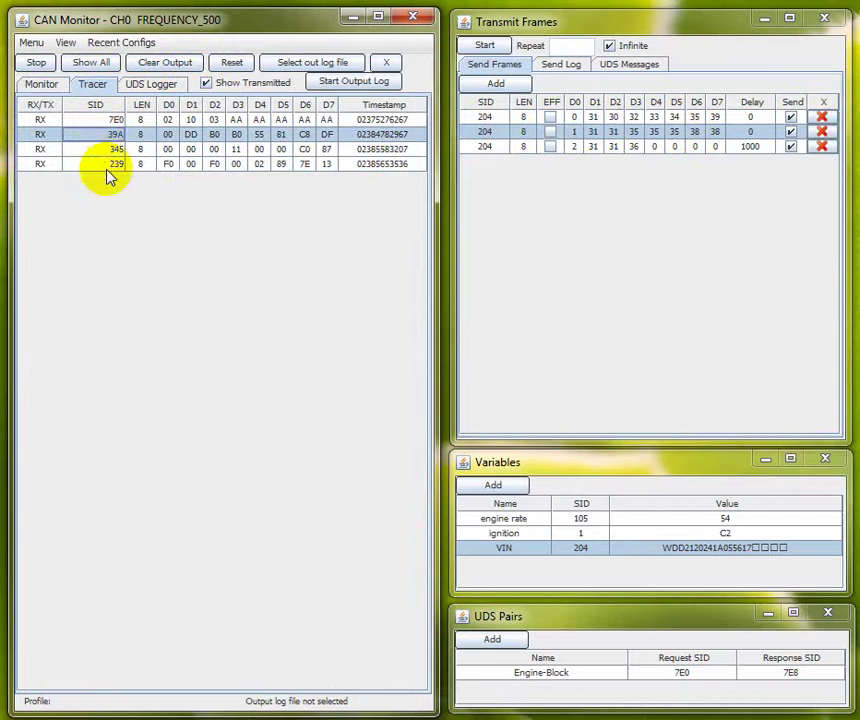
click(107, 165)
right_click(109, 166)
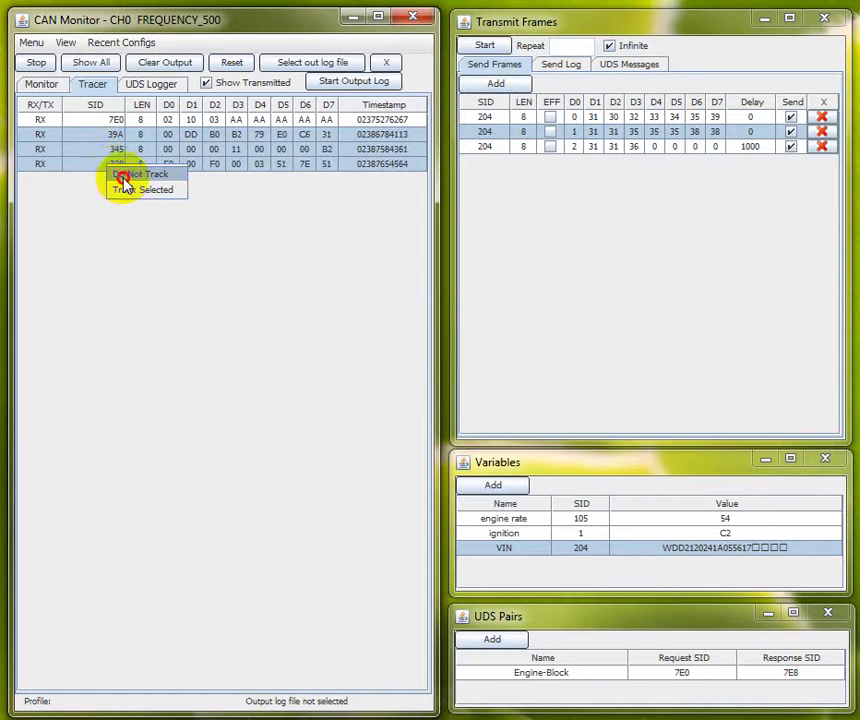
click(122, 174)
click(165, 62)
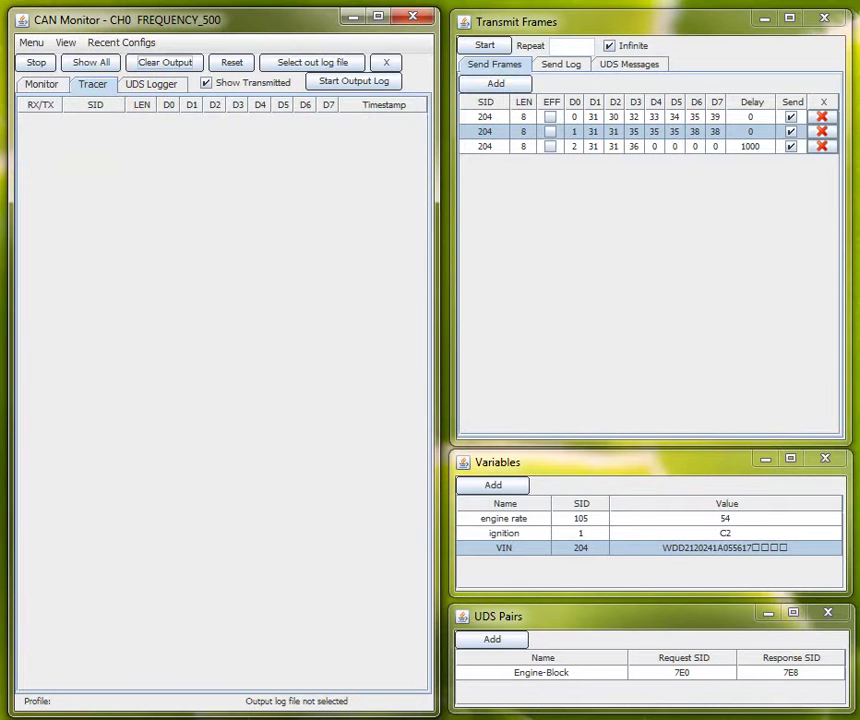
click(38, 83)
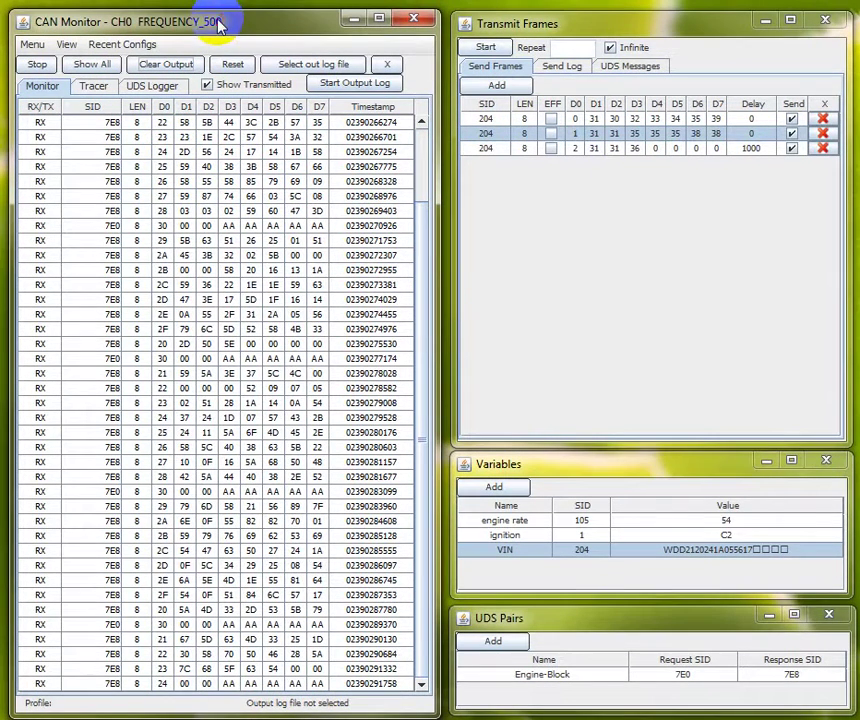
Scroll the Monitor output and clear it so only fresh 7E8 and 7E0 frames refill it.
click(420, 317)
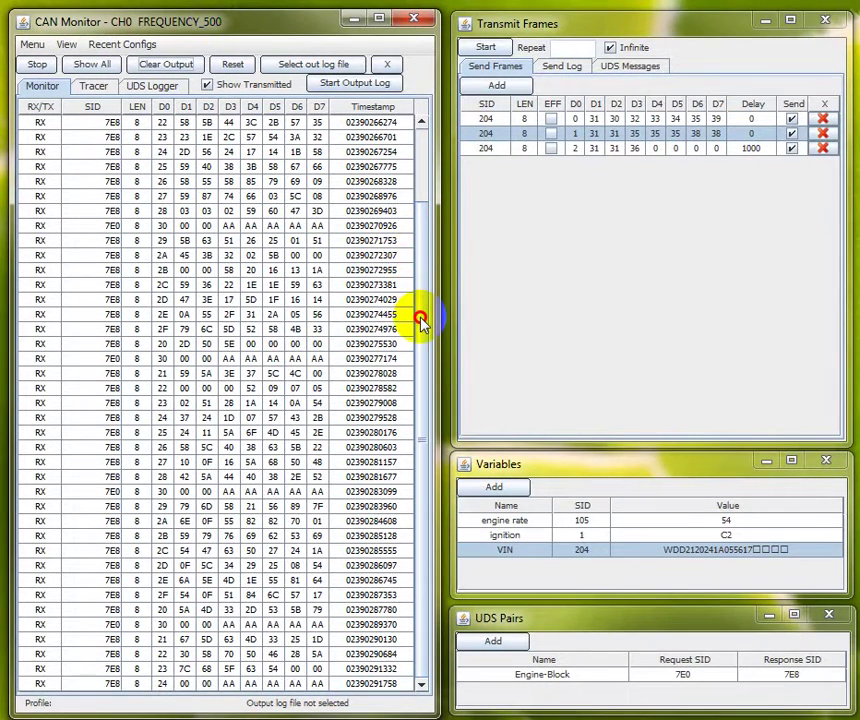
mouse_move(420, 317)
mouse_down()
mouse_move(420, 178)
mouse_move(420, 259)
mouse_up()
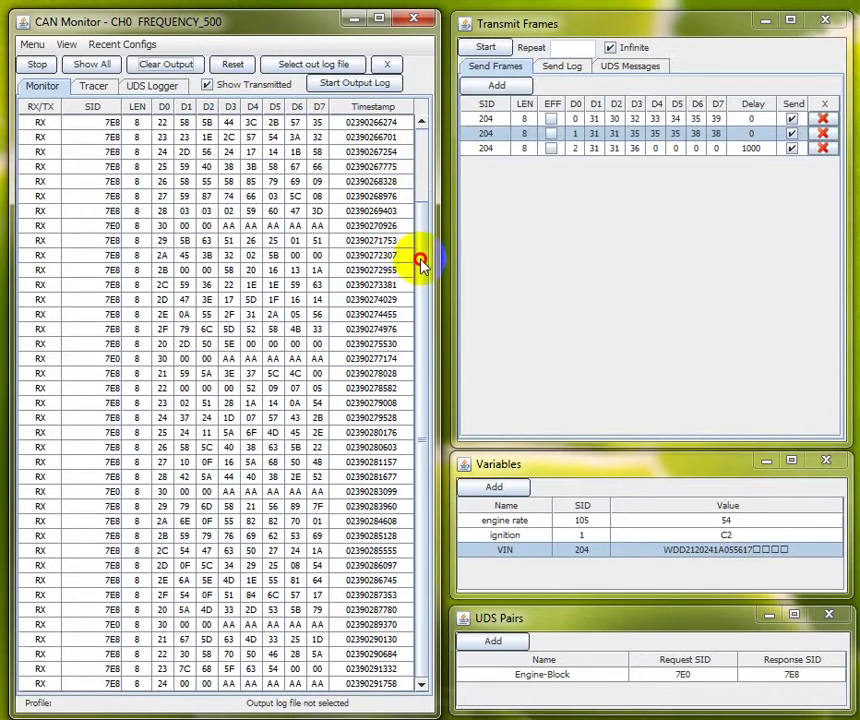
click(175, 68)
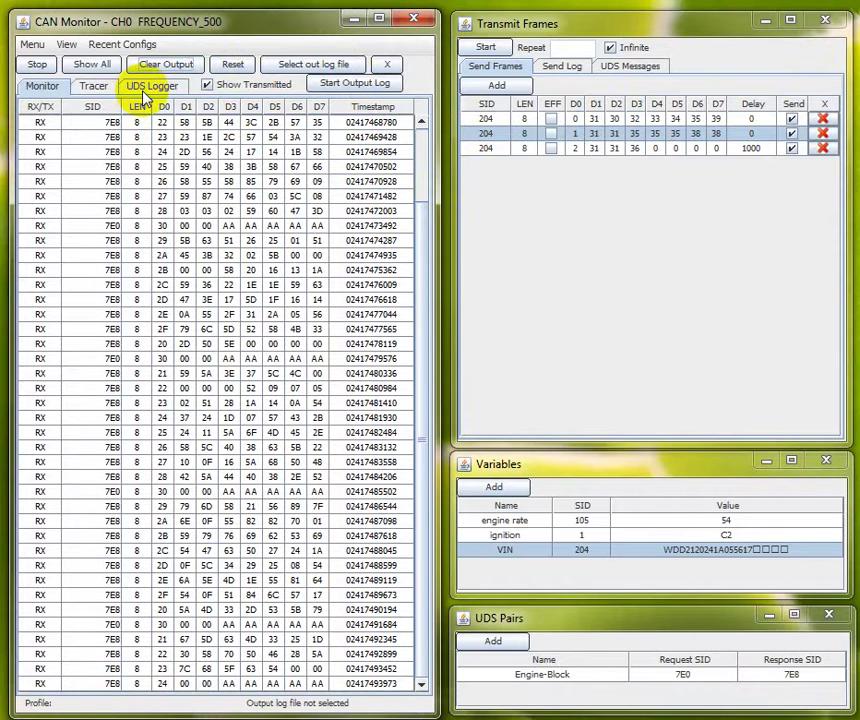
In the UDS Logger, step through each logged Engine-Block request and response entry.
click(150, 86)
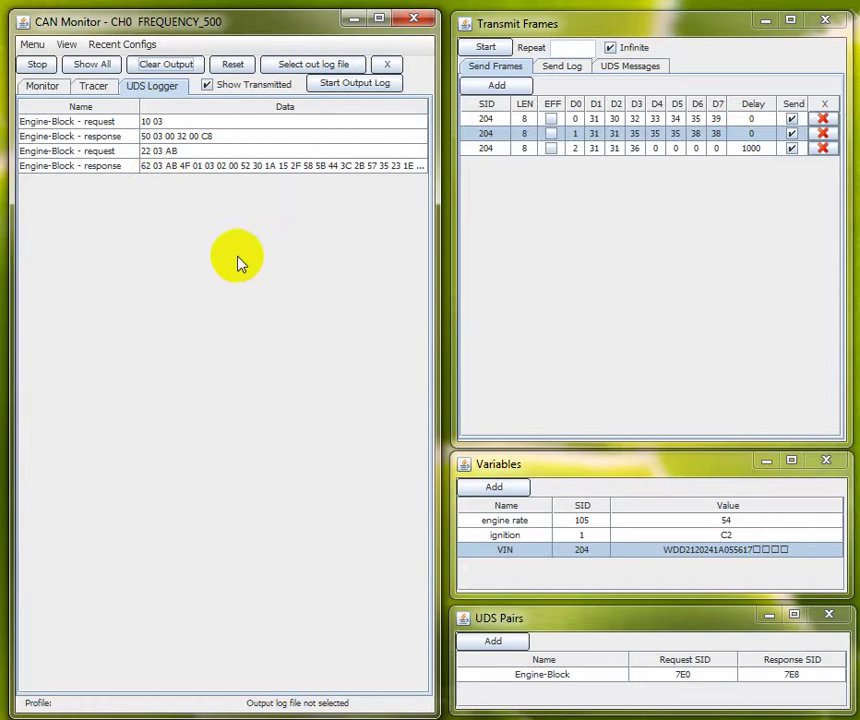
click(155, 121)
click(158, 136)
click(150, 151)
click(152, 166)
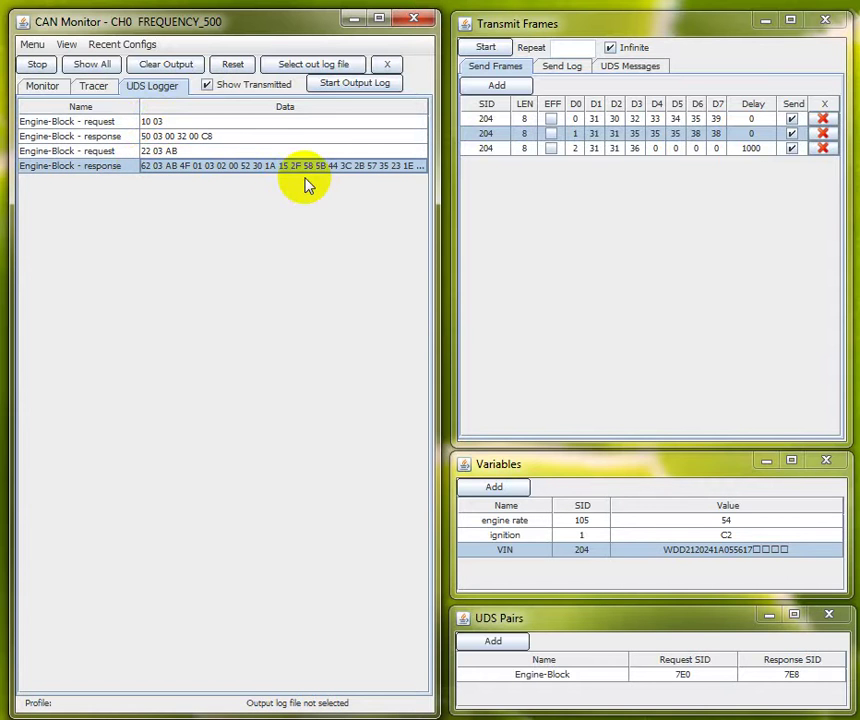
click(166, 122)
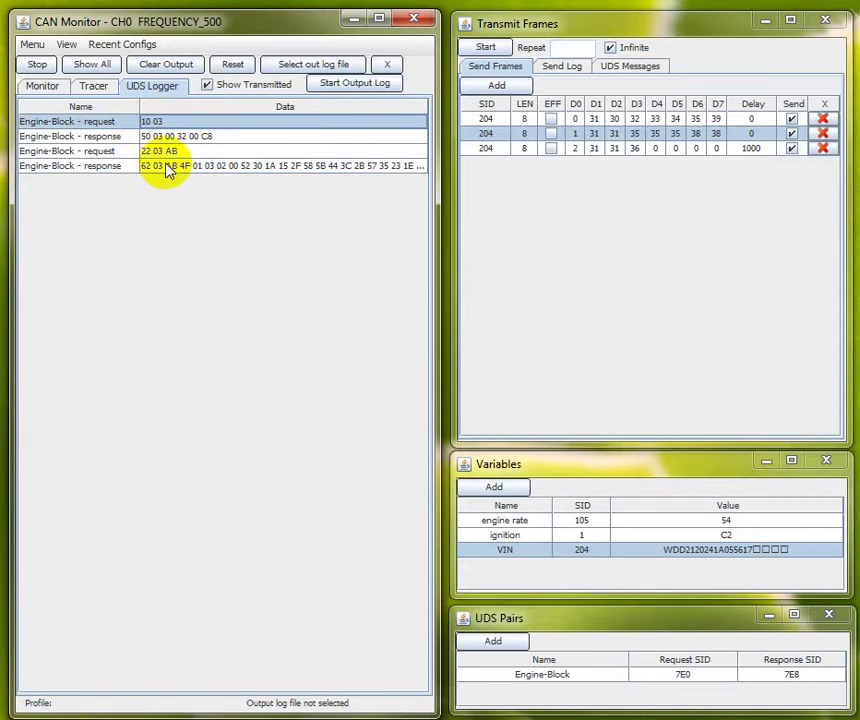
Inspect the 22 03 AB request, 62 03 AB response and 10 03 request, then bring up UDS Messages.
shift+click(165, 168)
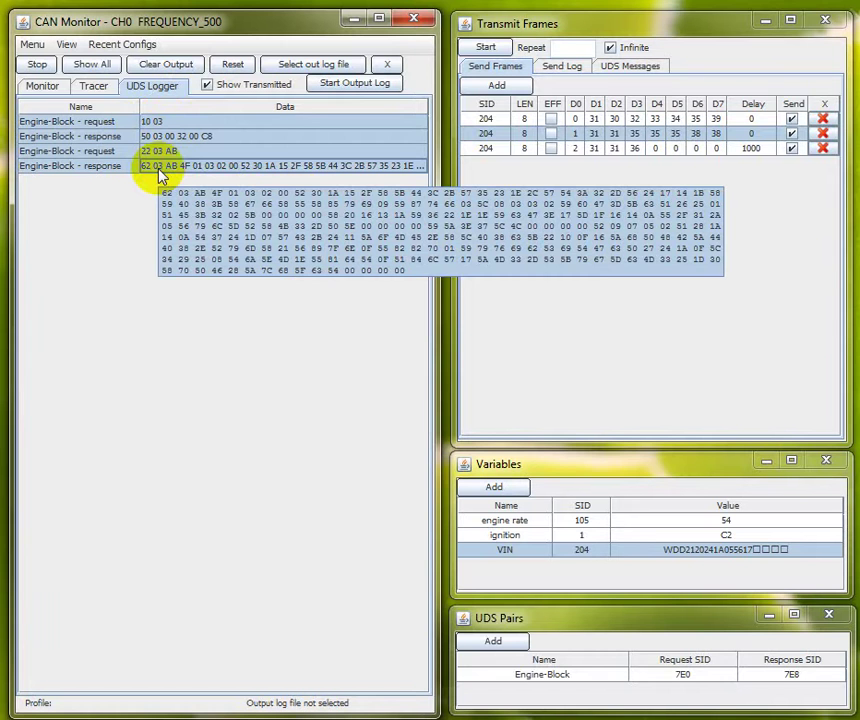
click(125, 166)
click(150, 151)
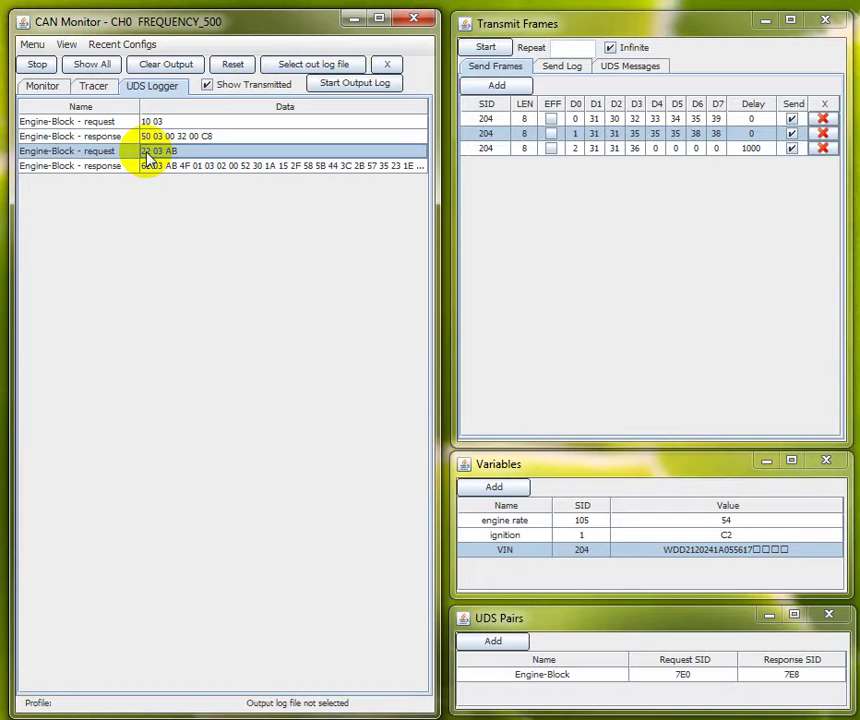
click(152, 168)
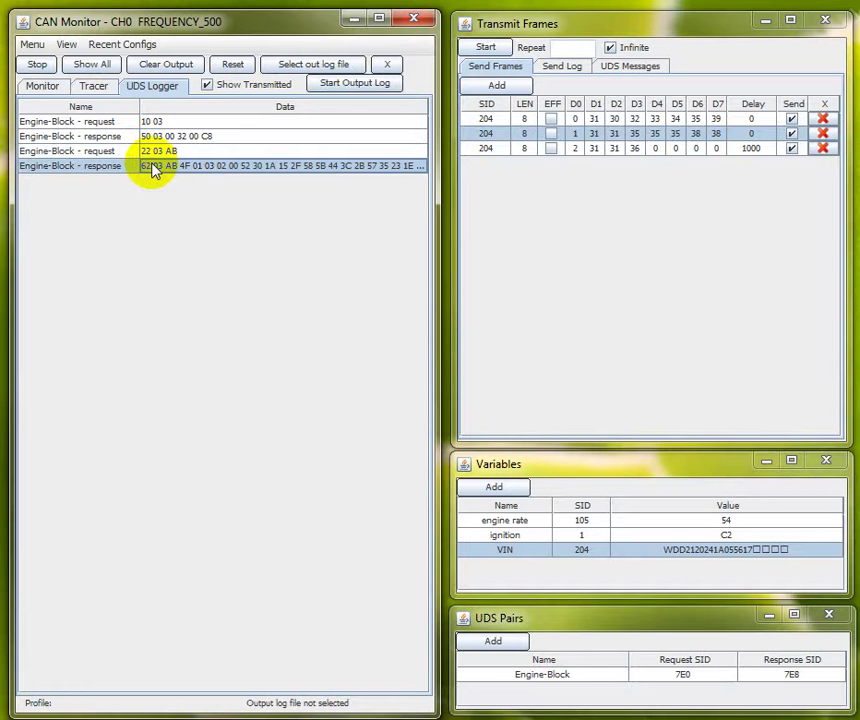
click(154, 121)
click(609, 80)
Replace the UDS Messages text with requests 10 03 and 40 04 and send them to Engine-Block.
mouse_move(460, 121)
mouse_down()
mouse_move(447, 122)
mouse_move(491, 139)
mouse_up()
text(10 03)
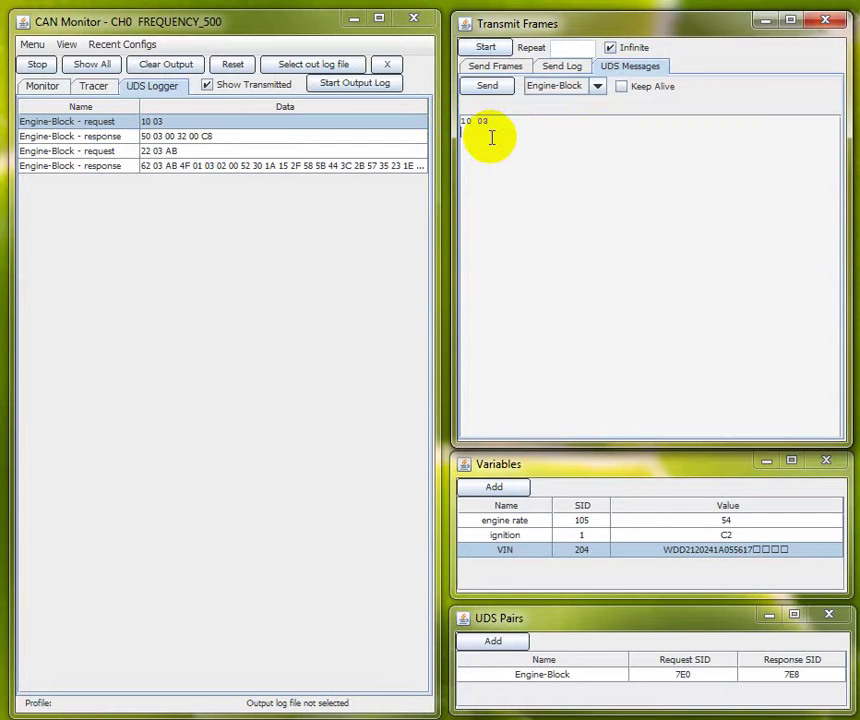
key(Return)
text(11 0)
text(3)
key(BackSpace)
key(BackSpace)
key(BackSpace)
text(40 0)
text(4)
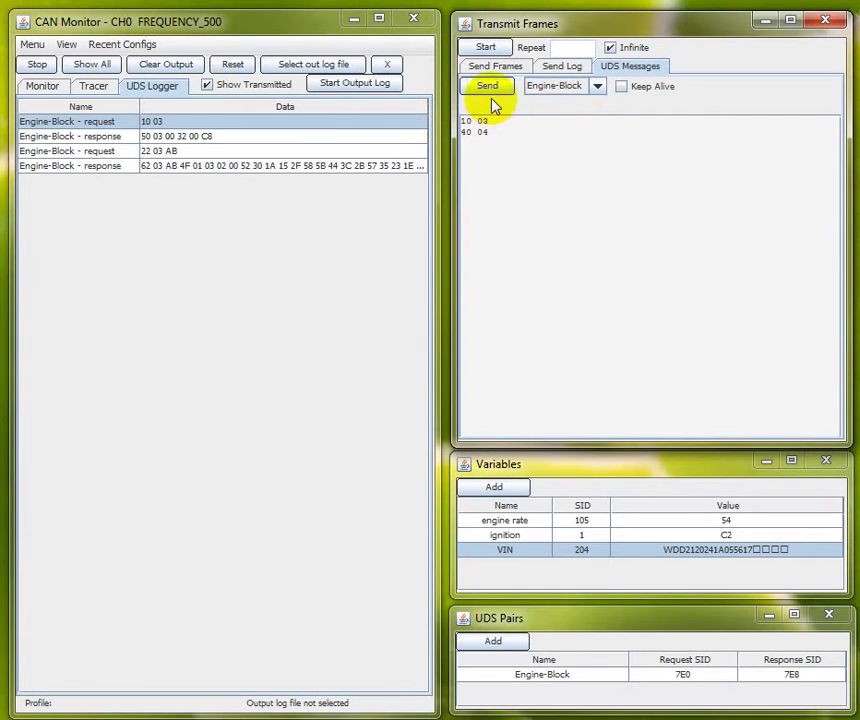
click(488, 87)
Check the newly logged 10 03 and 40 04 entries, then empty the UDS log.
click(175, 210)
click(141, 181)
click(148, 196)
click(152, 210)
click(152, 225)
click(168, 66)
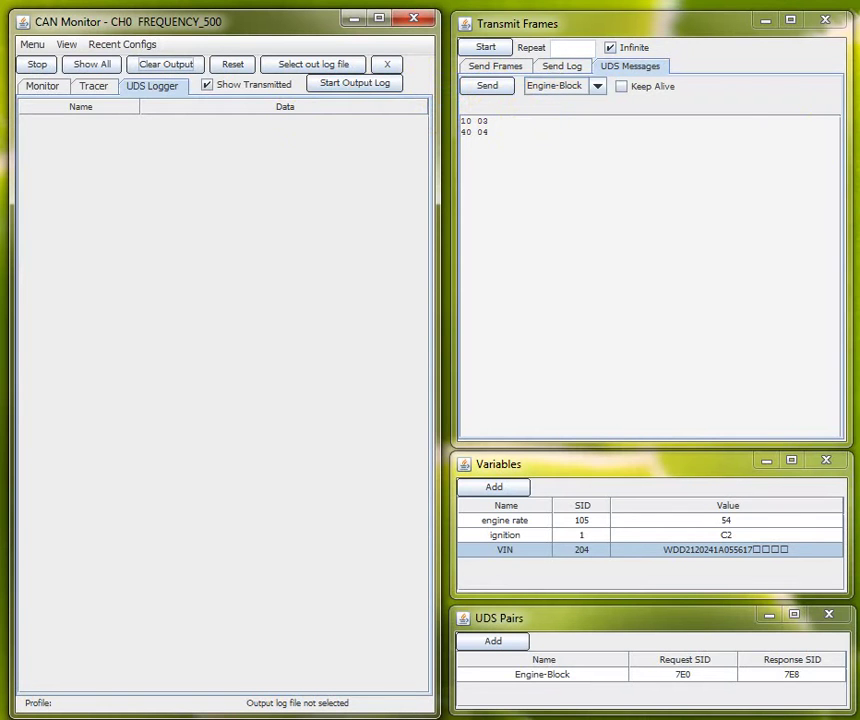
Select all four logged Engine-Block entries and choose Write to File.
click(485, 86)
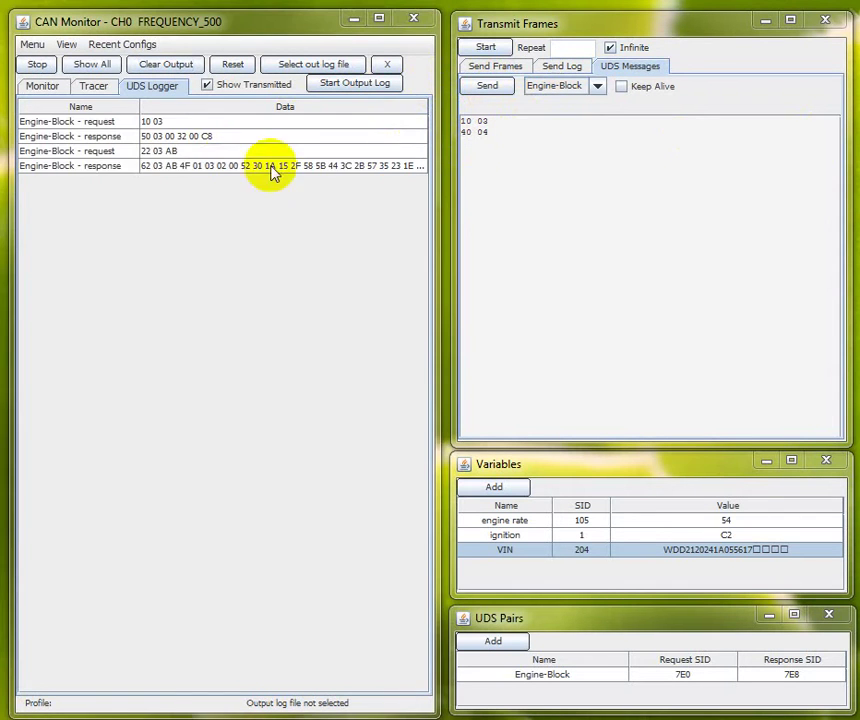
click(227, 166)
click(168, 120)
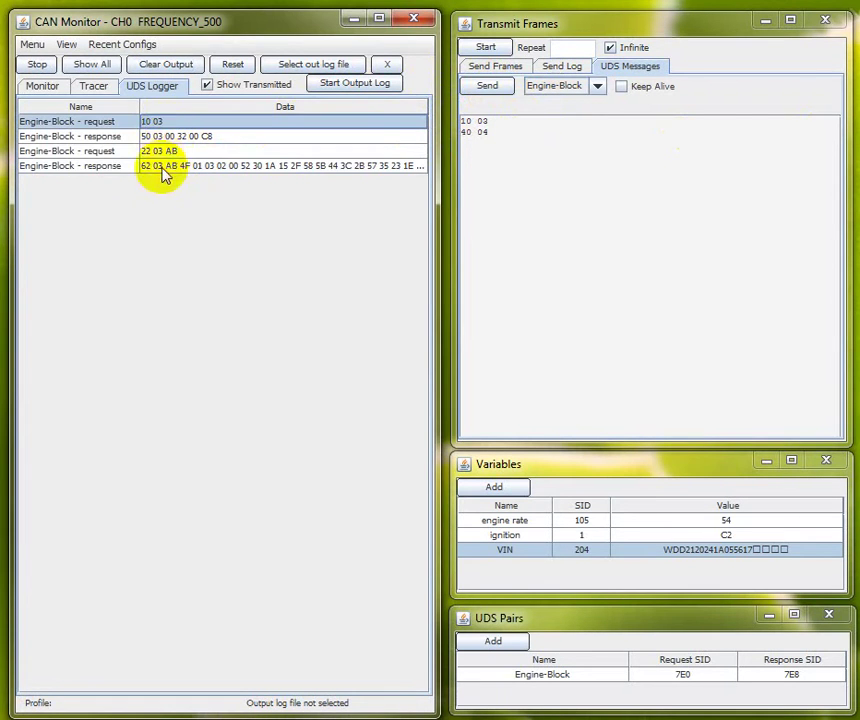
shift+click(165, 167)
right_click(158, 169)
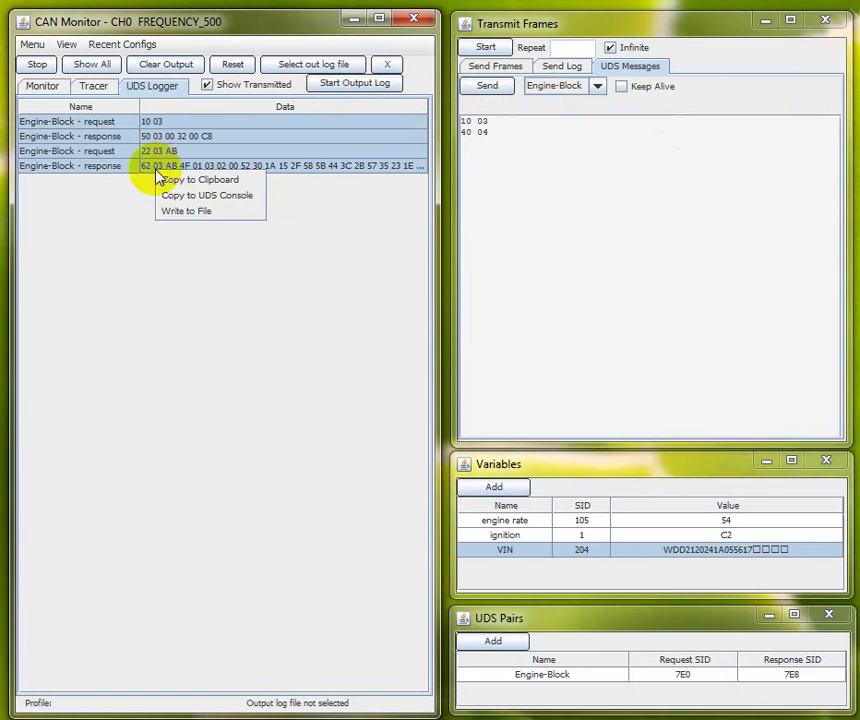
click(190, 212)
Save the selected log entries as UDS.log in the bin folder.
drag(719, 250, 397, 260)
click(386, 480)
text(UDS)
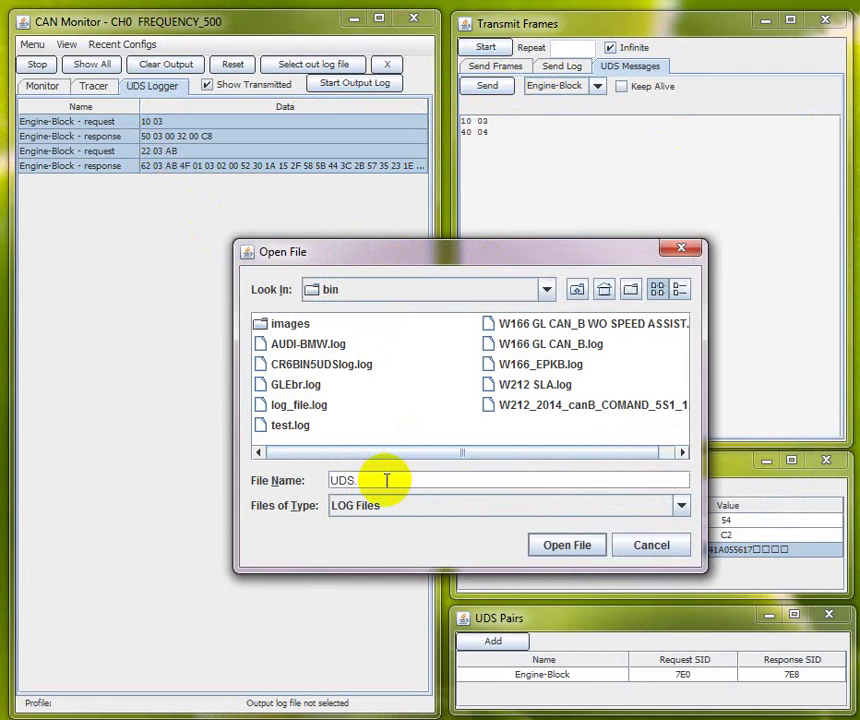
text(.log)
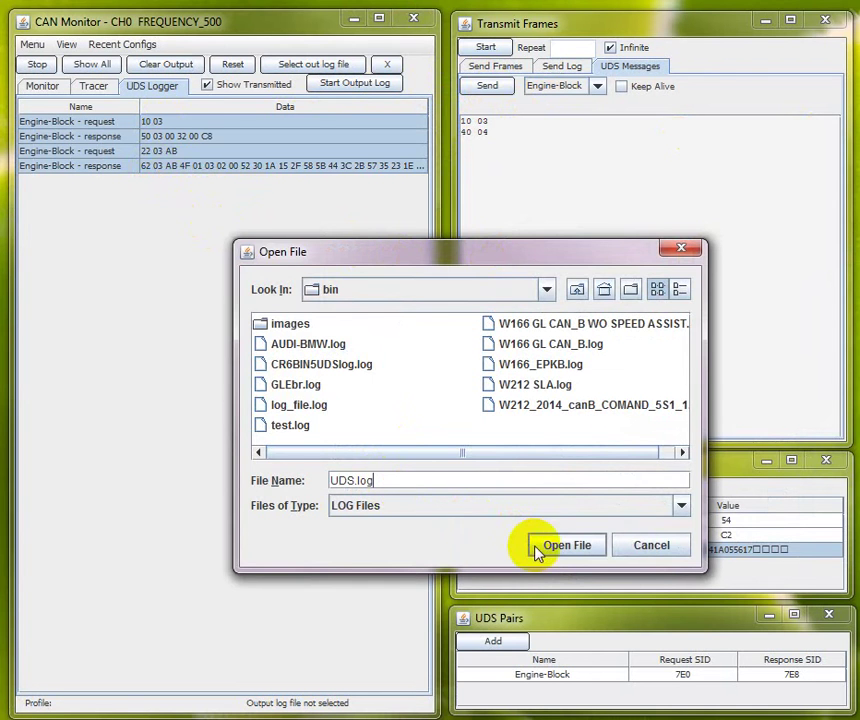
click(540, 547)
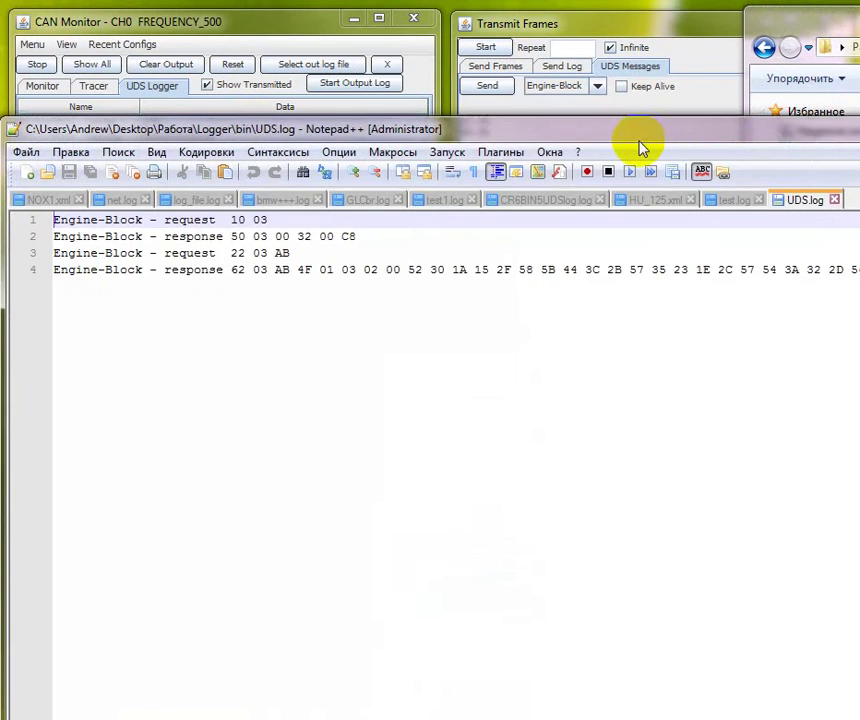
Review the four Engine-Block lines in UDS.log, then close Notepad++ and the bin Explorer window.
drag(639, 144, 637, 69)
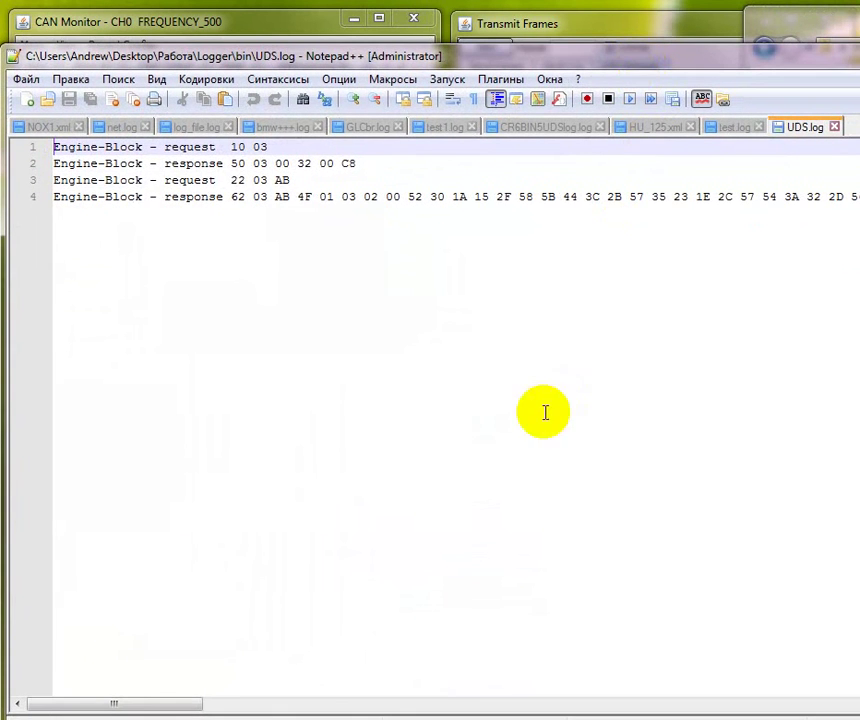
mouse_move(177, 704)
mouse_down()
mouse_move(695, 678)
mouse_move(150, 672)
mouse_up()
key(ctrl+w)
key(alt+F4)
drag(771, 38, 495, 90)
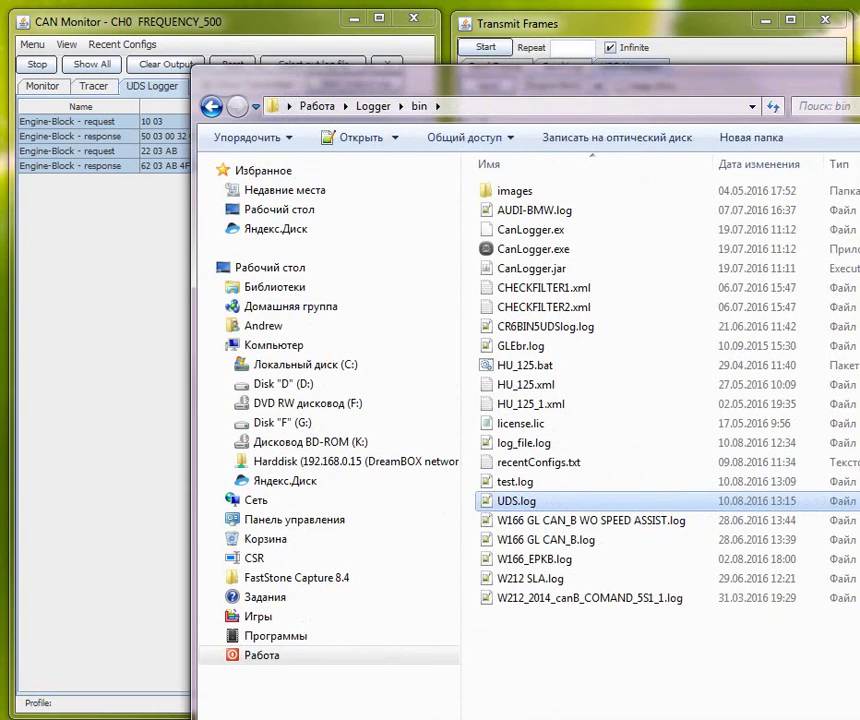
key(alt+F4)
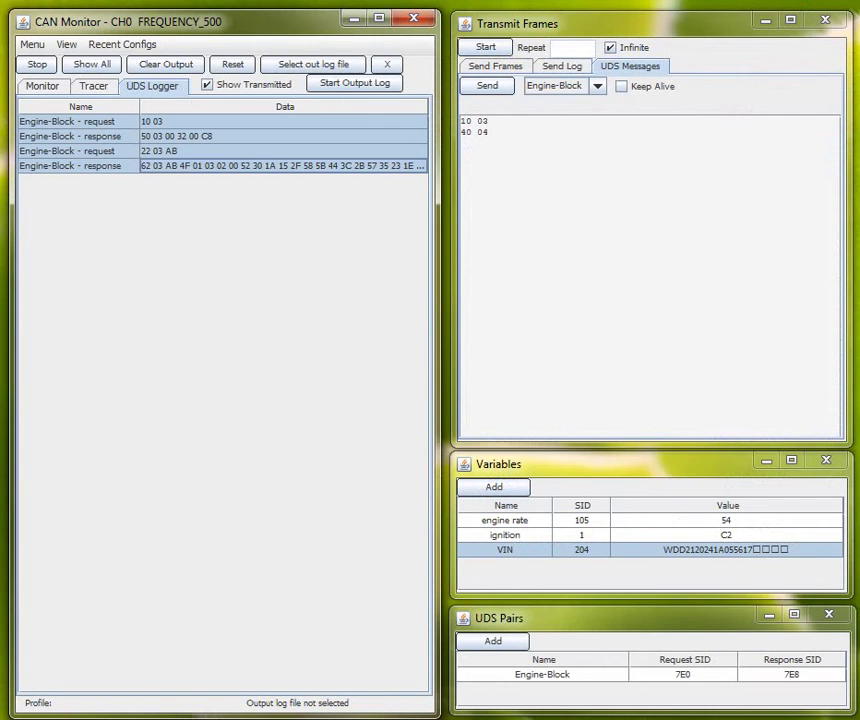